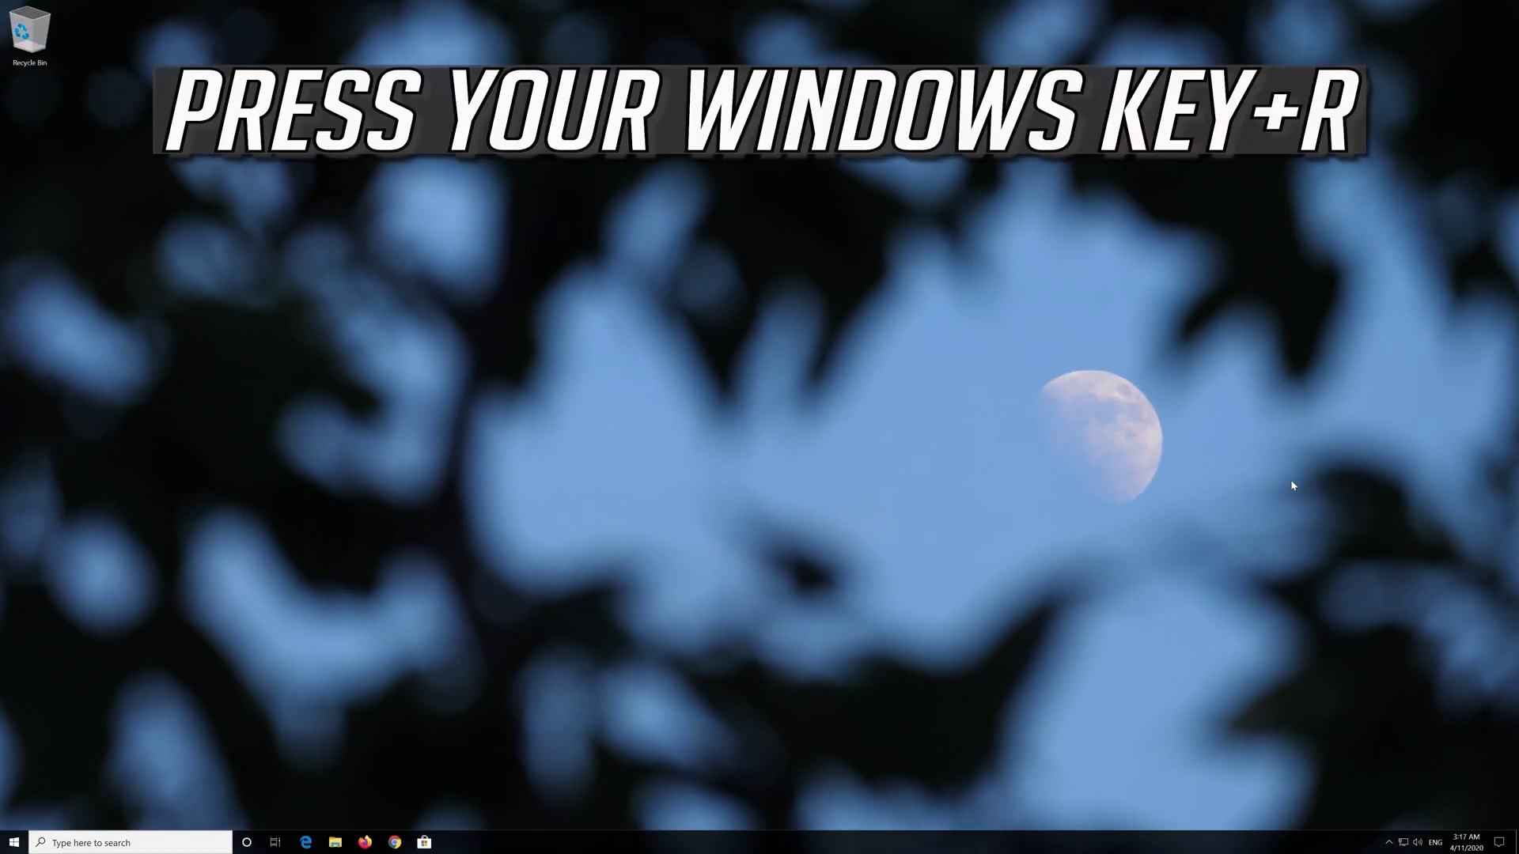
Enter services.msc in the Run dialog and move the dialog to the screen centre
{"action": "key", "text": "super+r"}
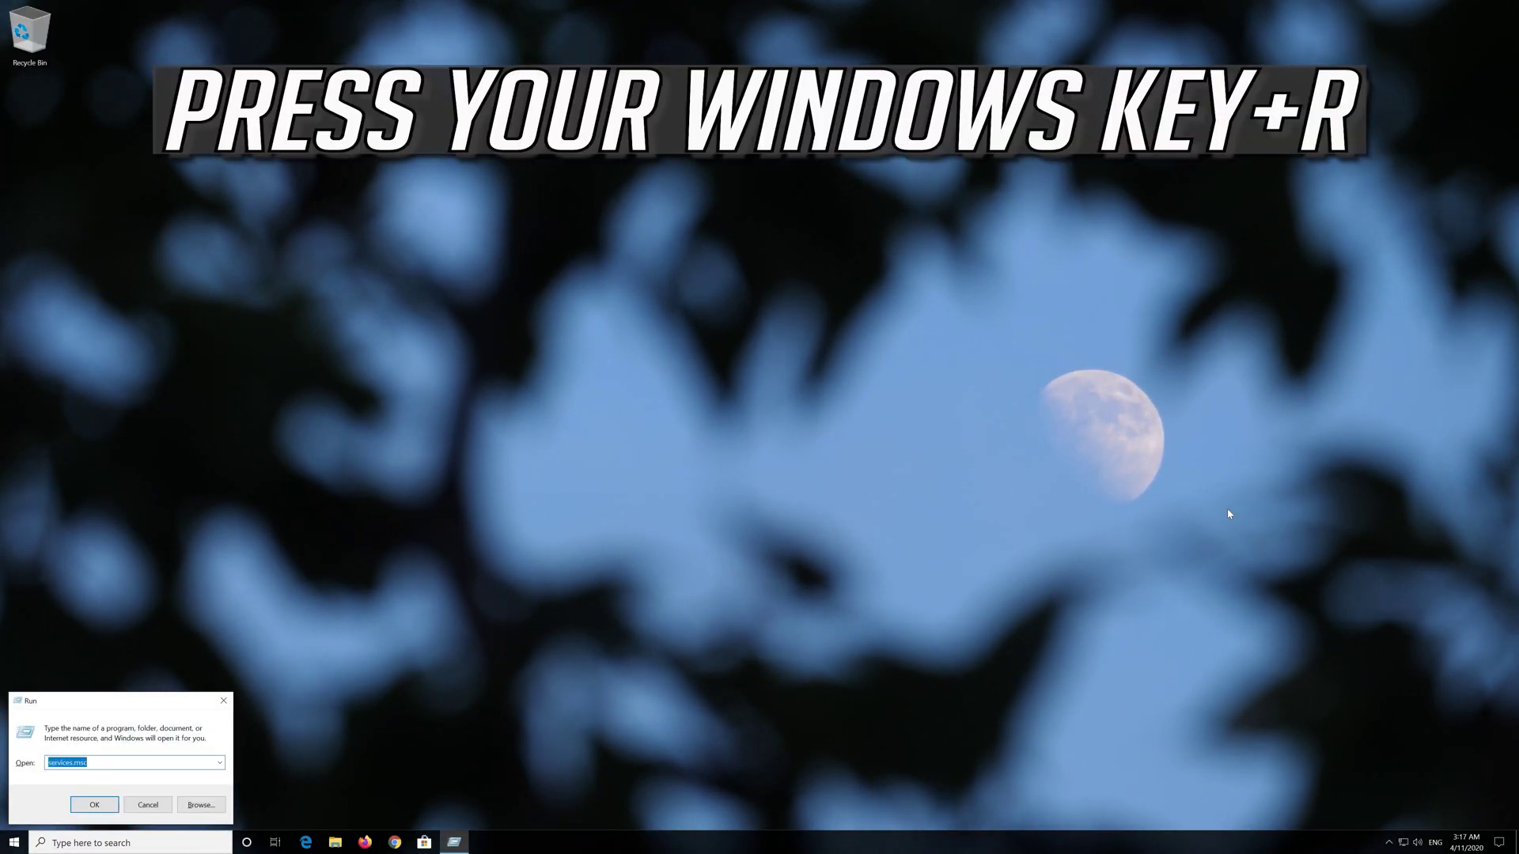
{"action": "key", "text": "BackSpace"}
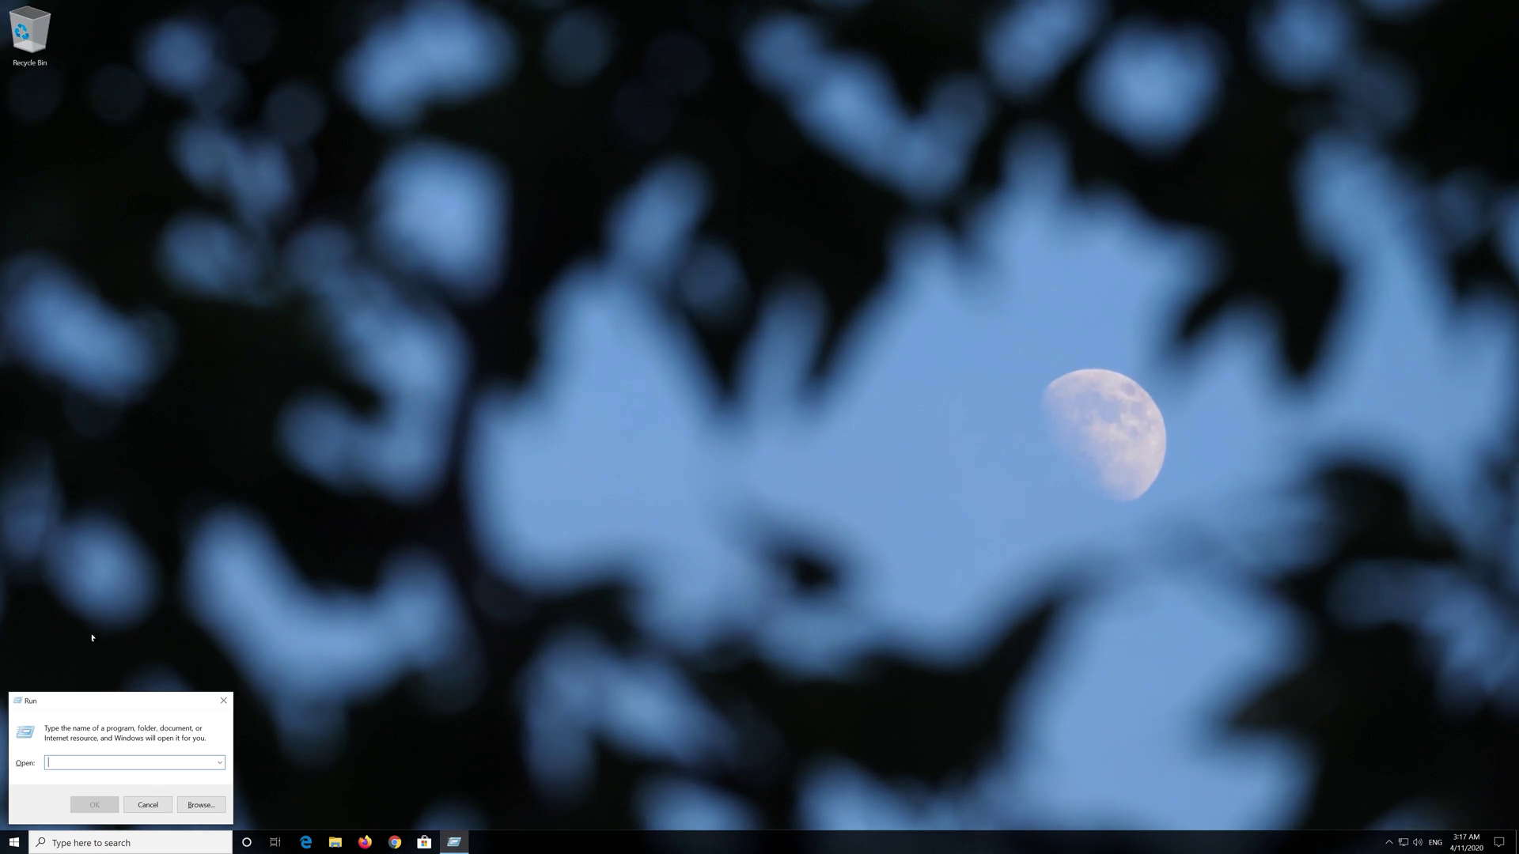
{"action": "left_click_drag", "start_coordinate": [95, 700], "coordinate": [696, 302]}
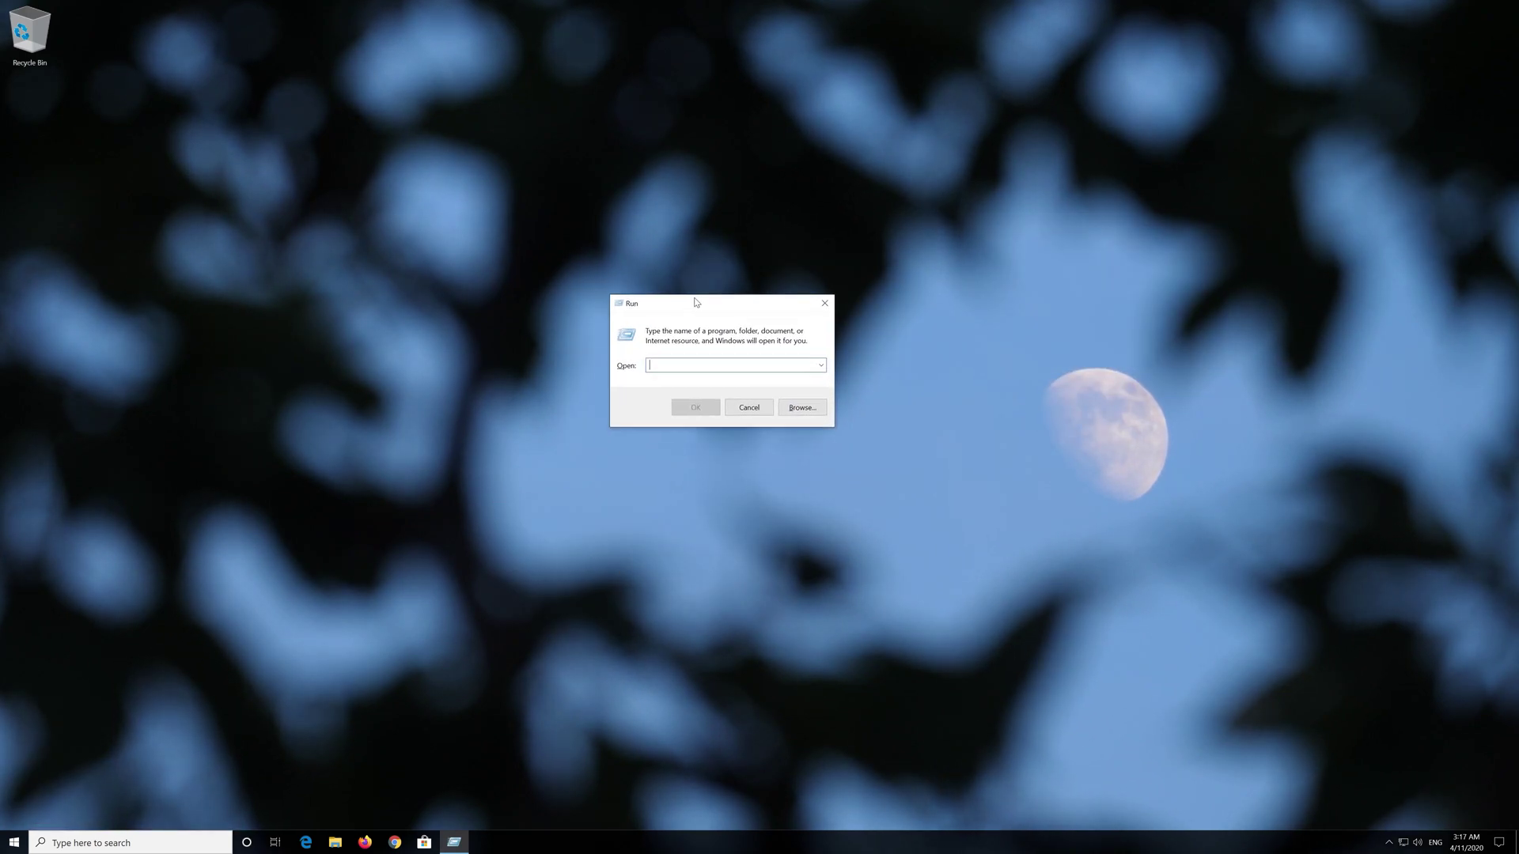
{"action": "type", "text": "ser"}
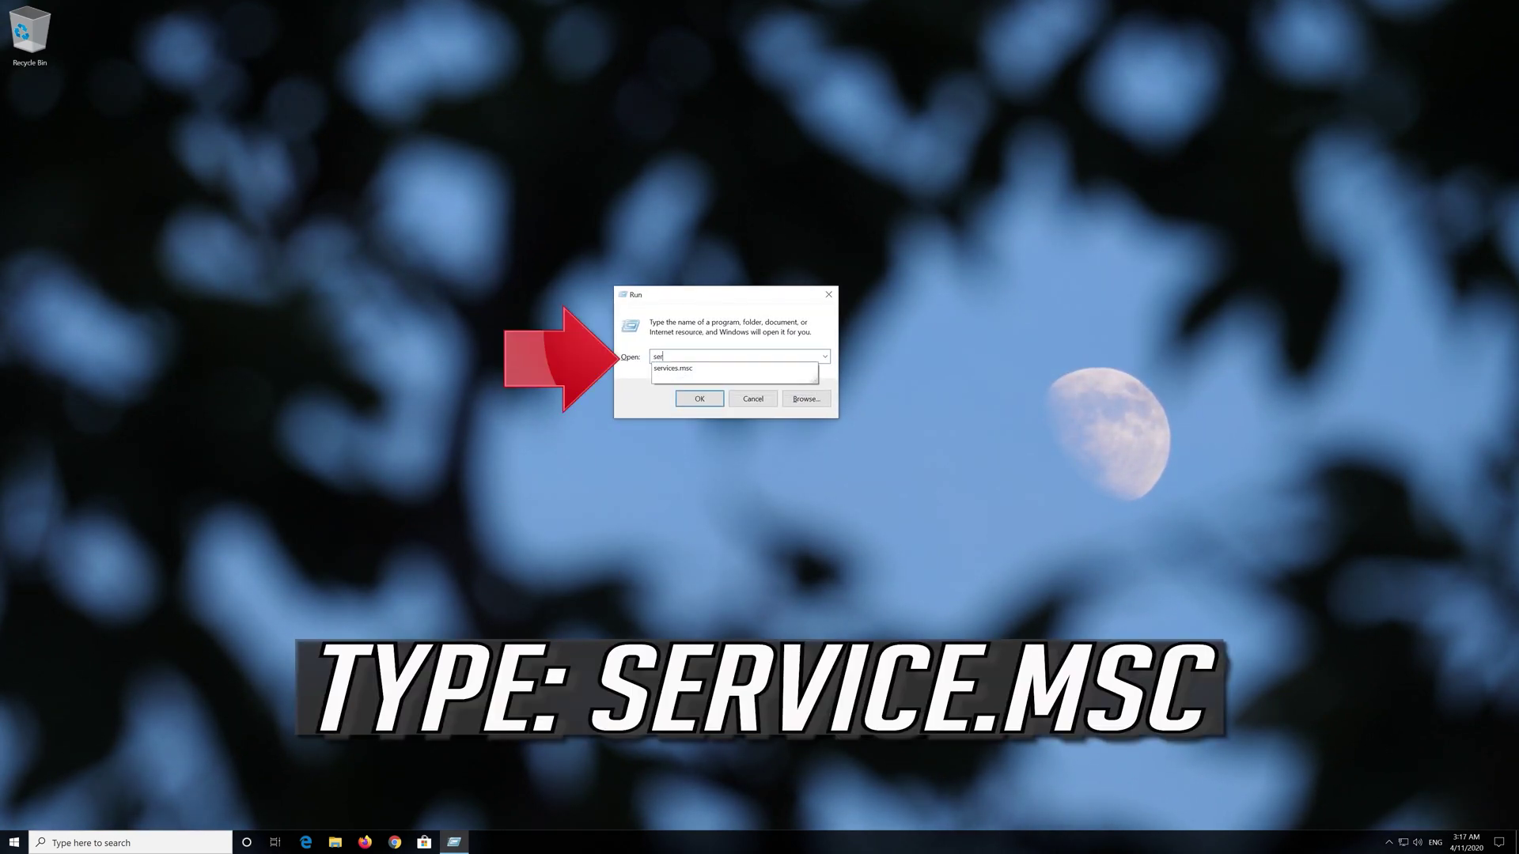
{"action": "type", "text": "vices"}
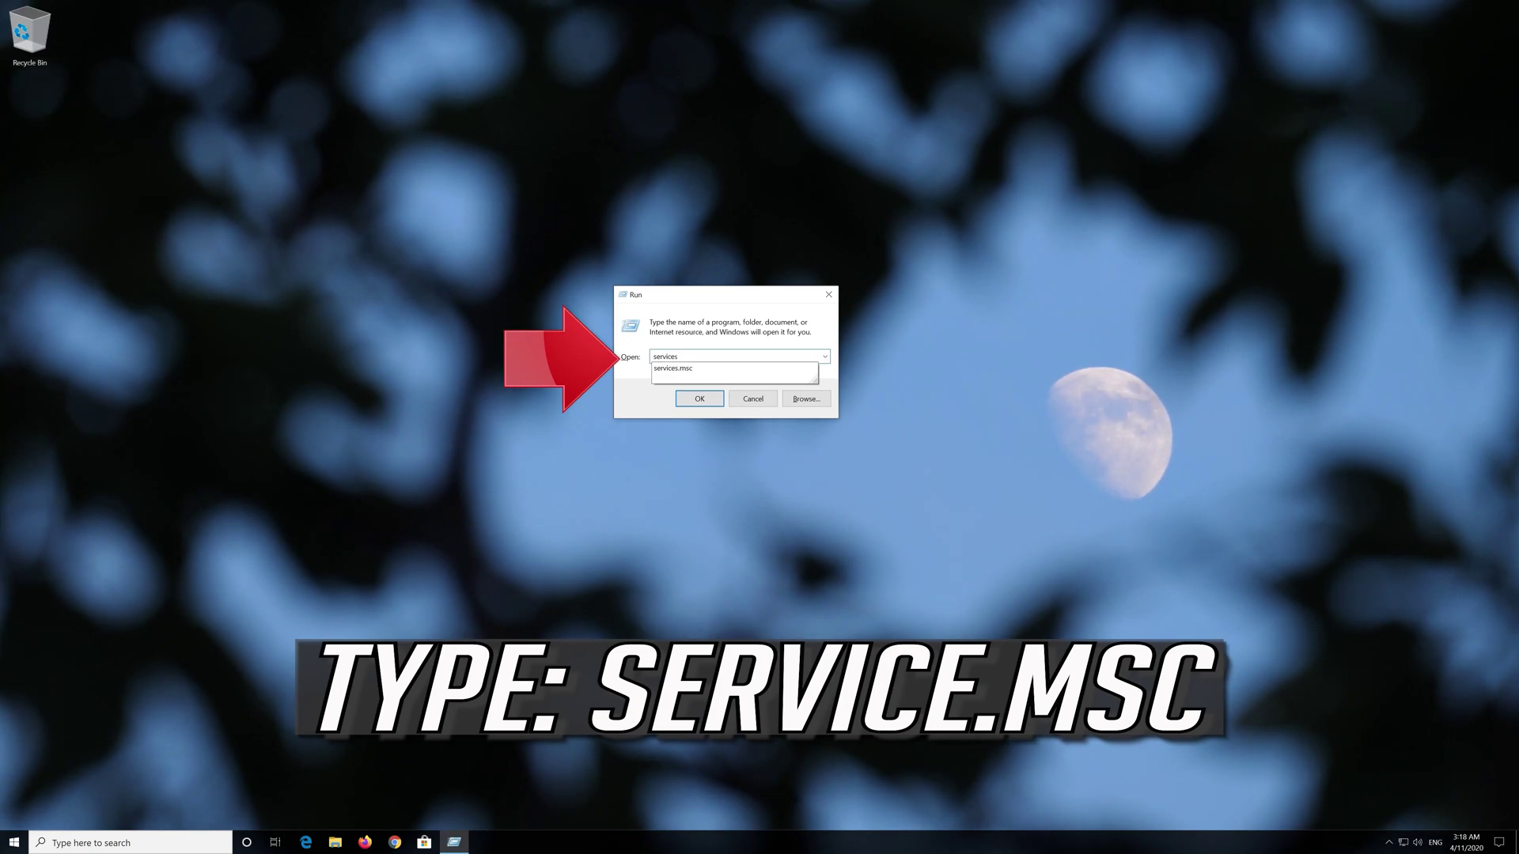
{"action": "type", "text": ".m"}
{"action": "key", "text": "BackSpace"}
{"action": "key", "text": "BackSpace"}
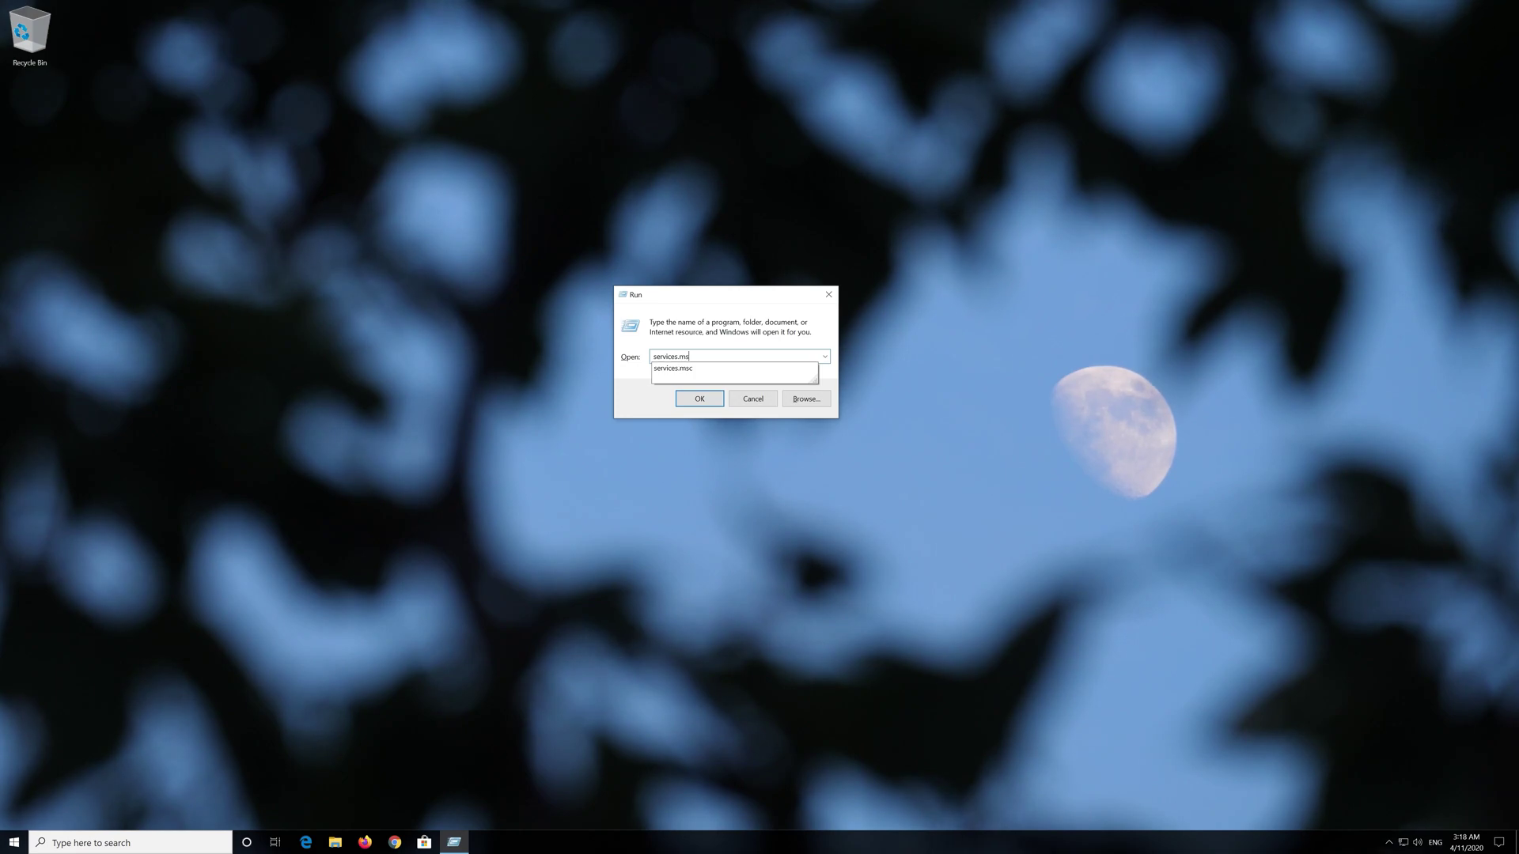
{"action": "left_click", "coordinate": [689, 370]}
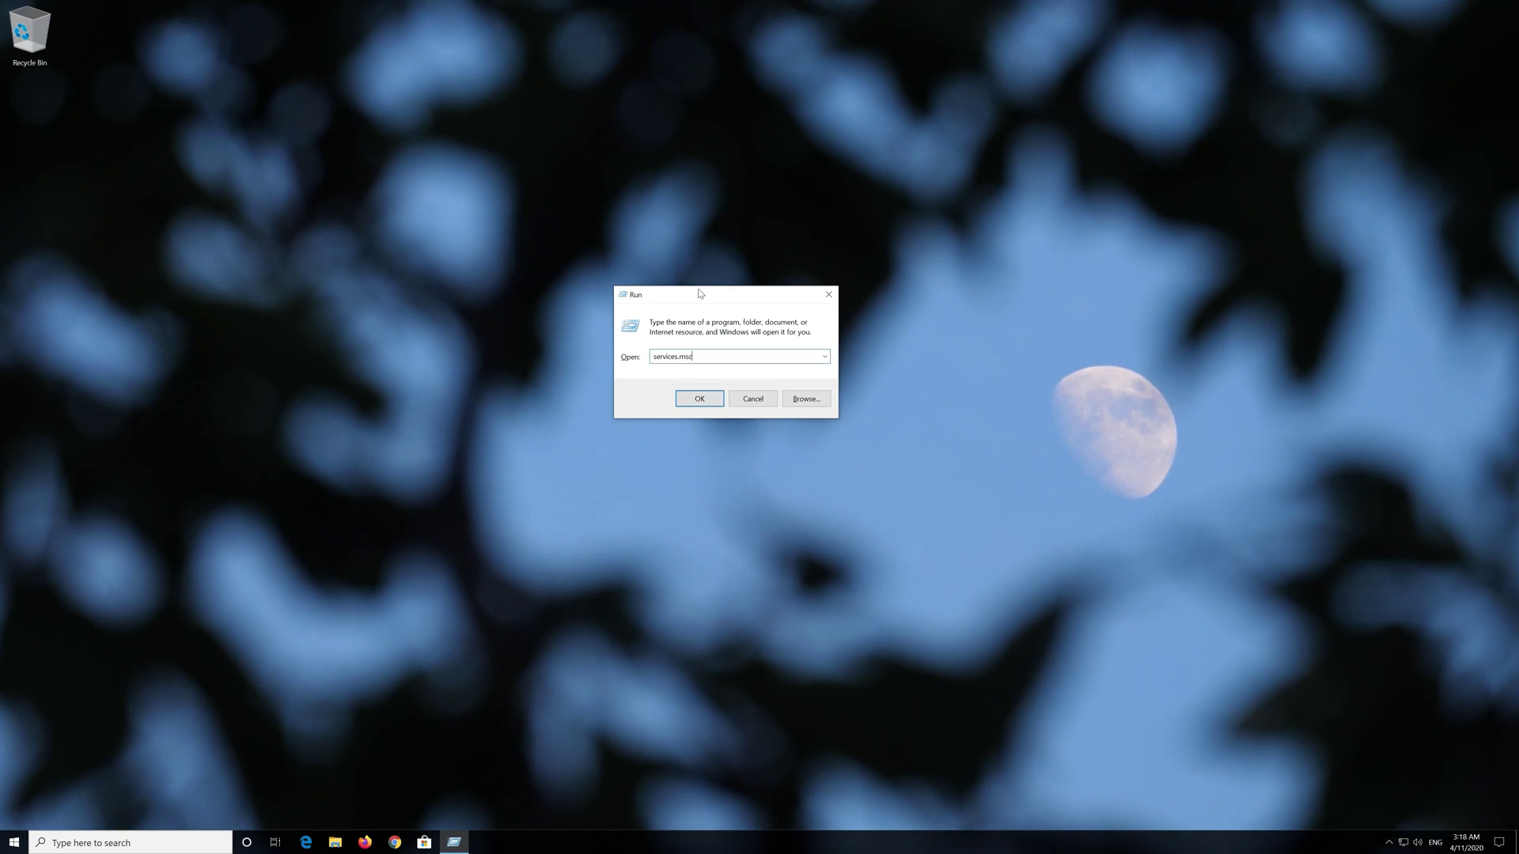
Launch Services and show the context menu for Touch Keyboard and Handwriting Panel Service
{"action": "left_click", "coordinate": [697, 400]}
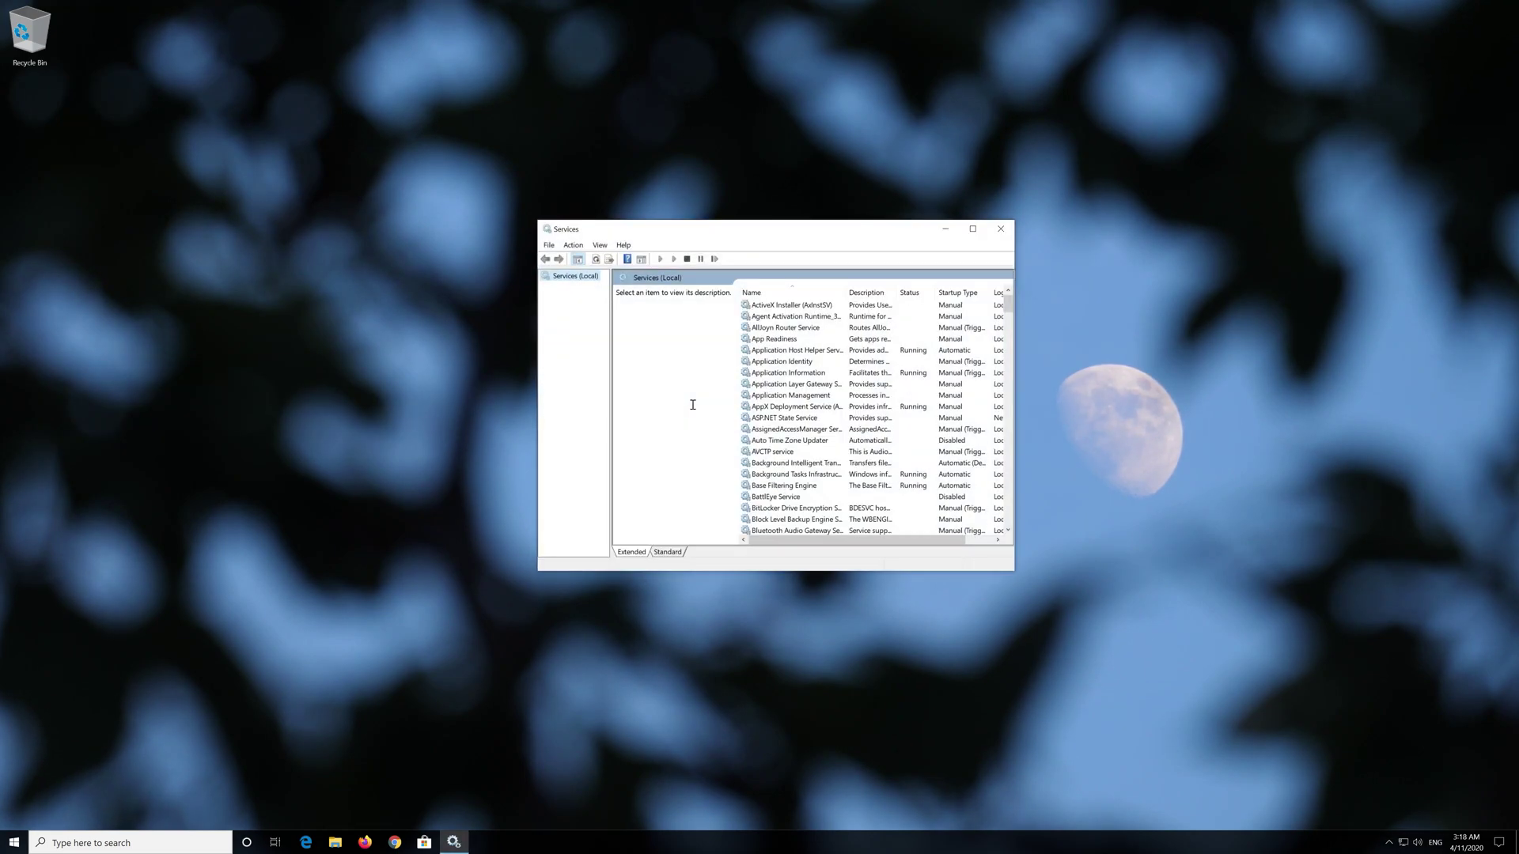
{"action": "left_click", "coordinate": [826, 430]}
{"action": "scroll", "coordinate": [827, 431], "scroll_direction": "down", "scroll_amount": 5}
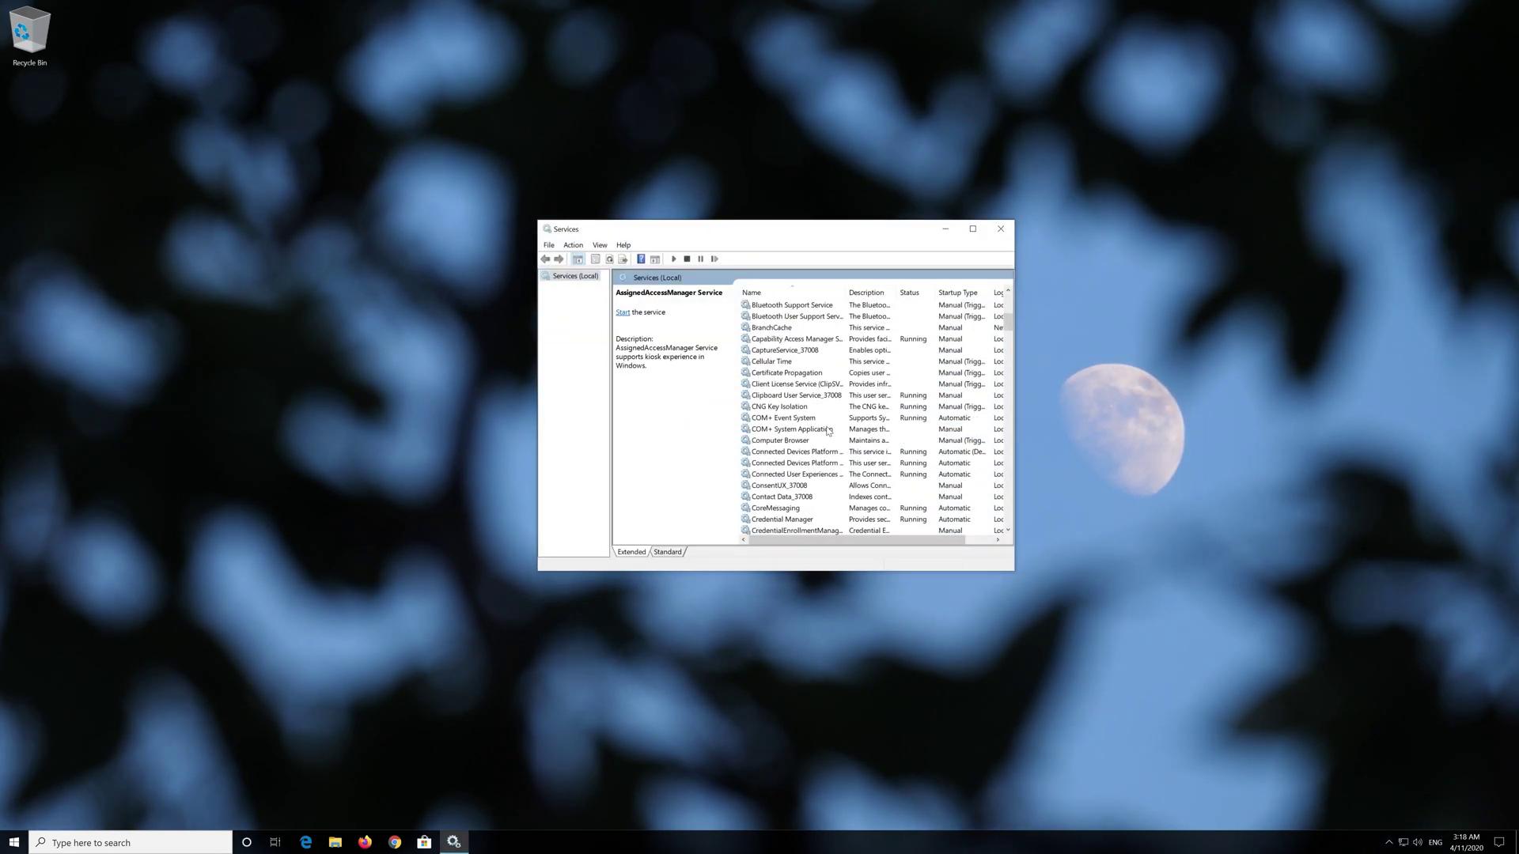
{"action": "scroll", "coordinate": [826, 431], "scroll_direction": "down", "scroll_amount": 4}
{"action": "scroll", "coordinate": [828, 431], "scroll_direction": "down", "scroll_amount": 4}
{"action": "scroll", "coordinate": [827, 431], "scroll_direction": "down", "scroll_amount": 7}
{"action": "scroll", "coordinate": [827, 432], "scroll_direction": "down", "scroll_amount": 7}
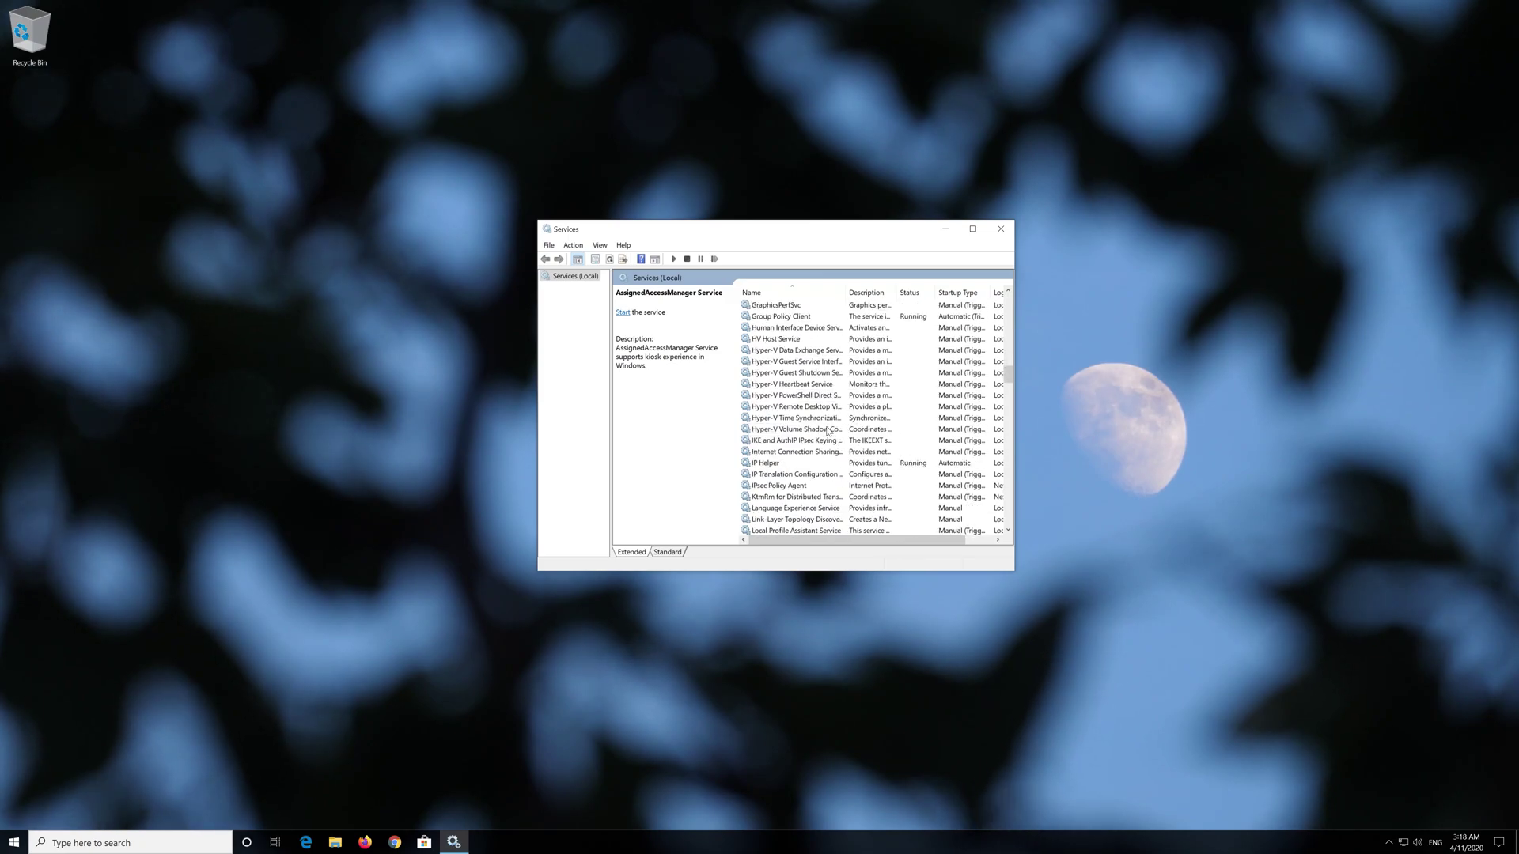
{"action": "scroll", "coordinate": [826, 430], "scroll_direction": "down", "scroll_amount": 7}
{"action": "scroll", "coordinate": [826, 431], "scroll_direction": "down", "scroll_amount": 7}
{"action": "scroll", "coordinate": [827, 430], "scroll_direction": "down", "scroll_amount": 5}
{"action": "scroll", "coordinate": [827, 430], "scroll_direction": "down", "scroll_amount": 5}
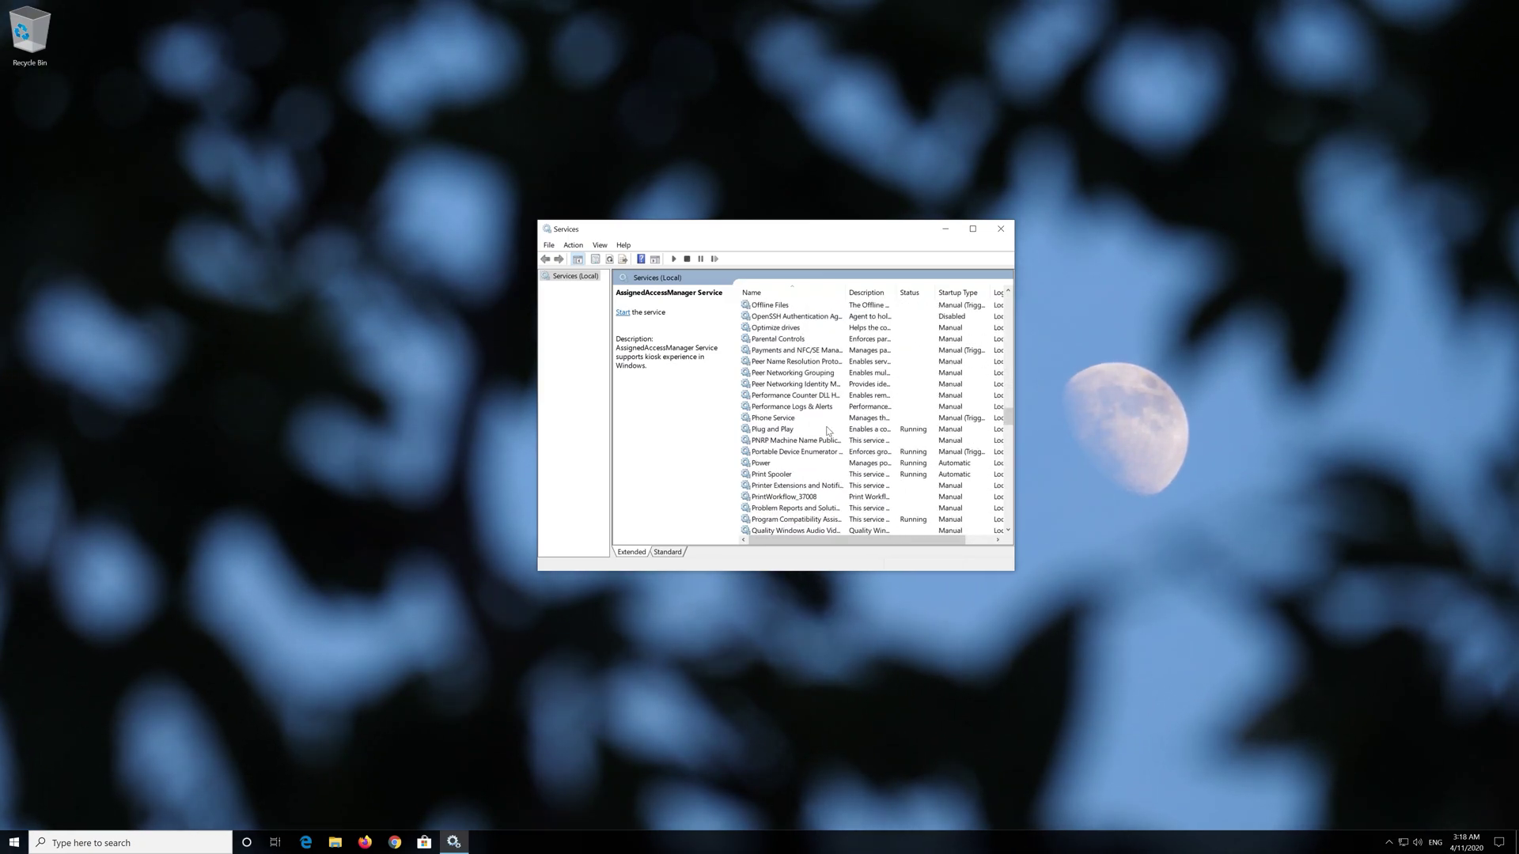
{"action": "scroll", "coordinate": [827, 430], "scroll_direction": "down", "scroll_amount": 5}
{"action": "scroll", "coordinate": [827, 429], "scroll_direction": "down", "scroll_amount": 5}
{"action": "scroll", "coordinate": [827, 429], "scroll_direction": "down", "scroll_amount": 3}
{"action": "scroll", "coordinate": [828, 429], "scroll_direction": "down", "scroll_amount": 3}
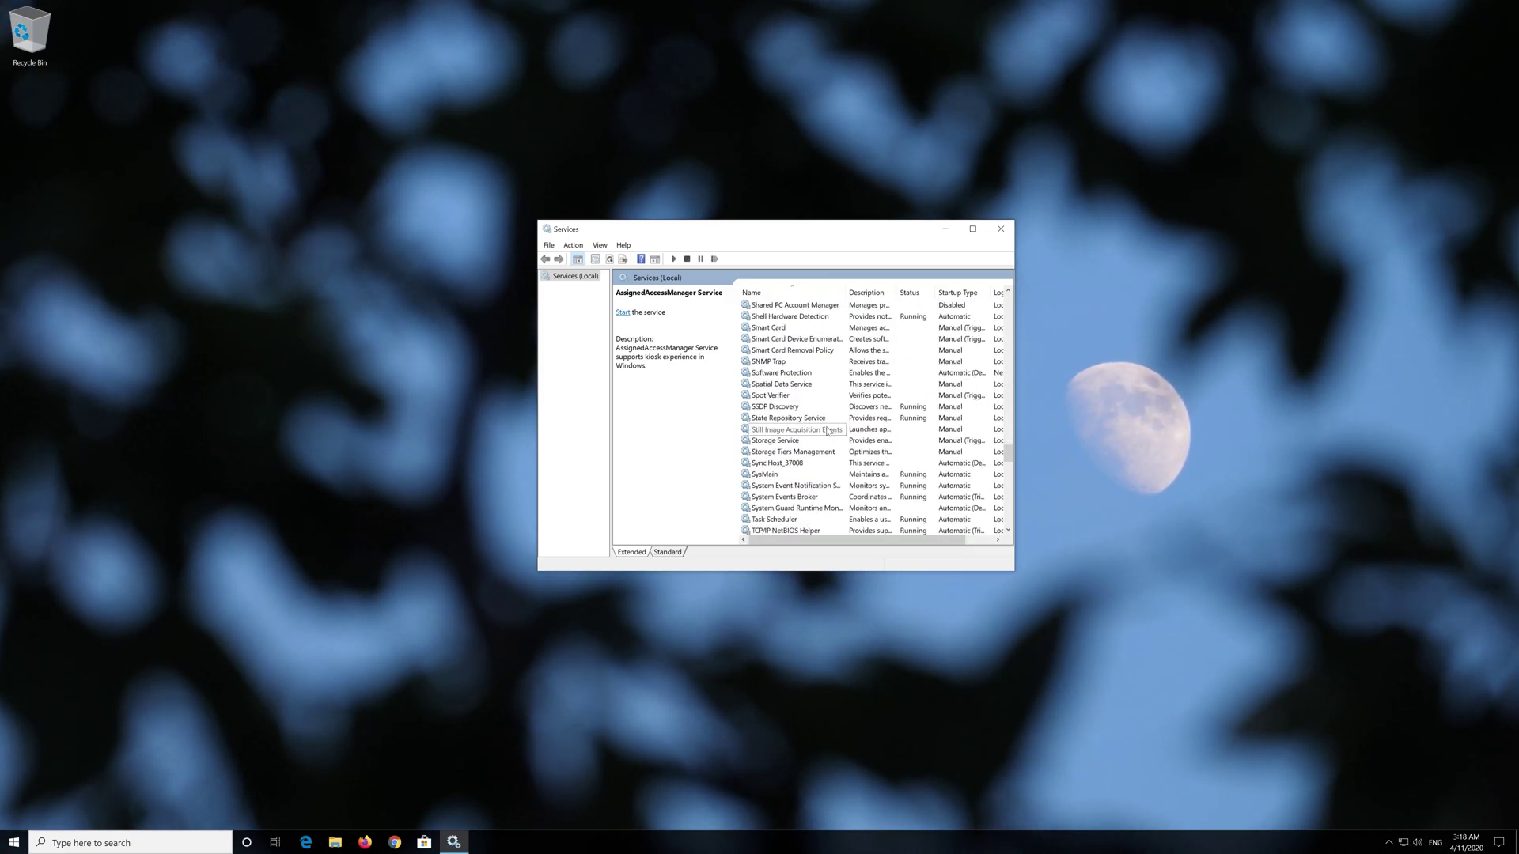
{"action": "scroll", "coordinate": [827, 430], "scroll_direction": "down", "scroll_amount": 3}
{"action": "scroll", "coordinate": [827, 430], "scroll_direction": "down", "scroll_amount": 3}
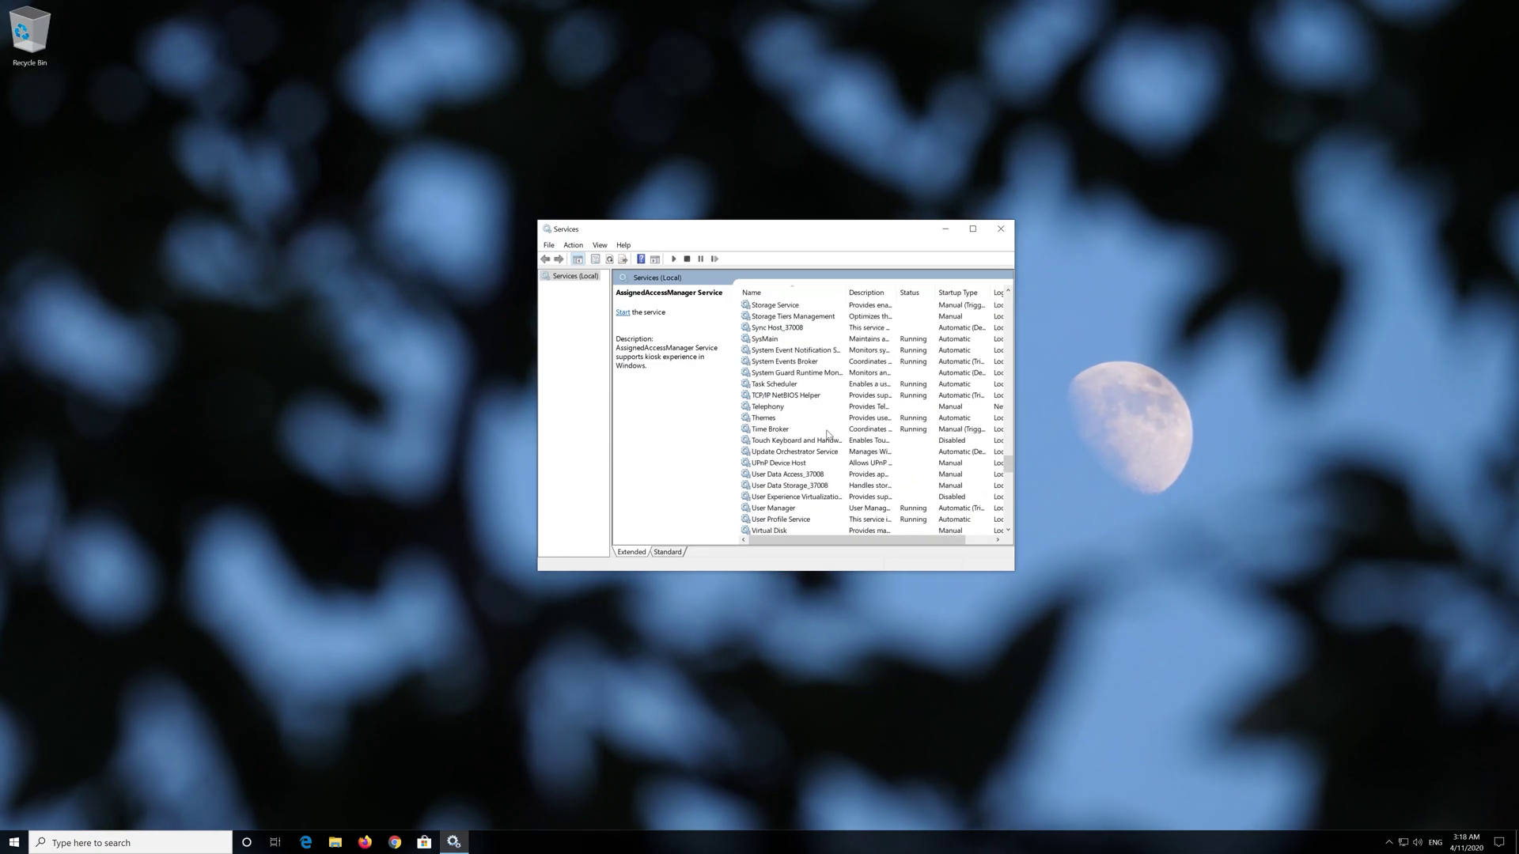
{"action": "left_click", "coordinate": [827, 441]}
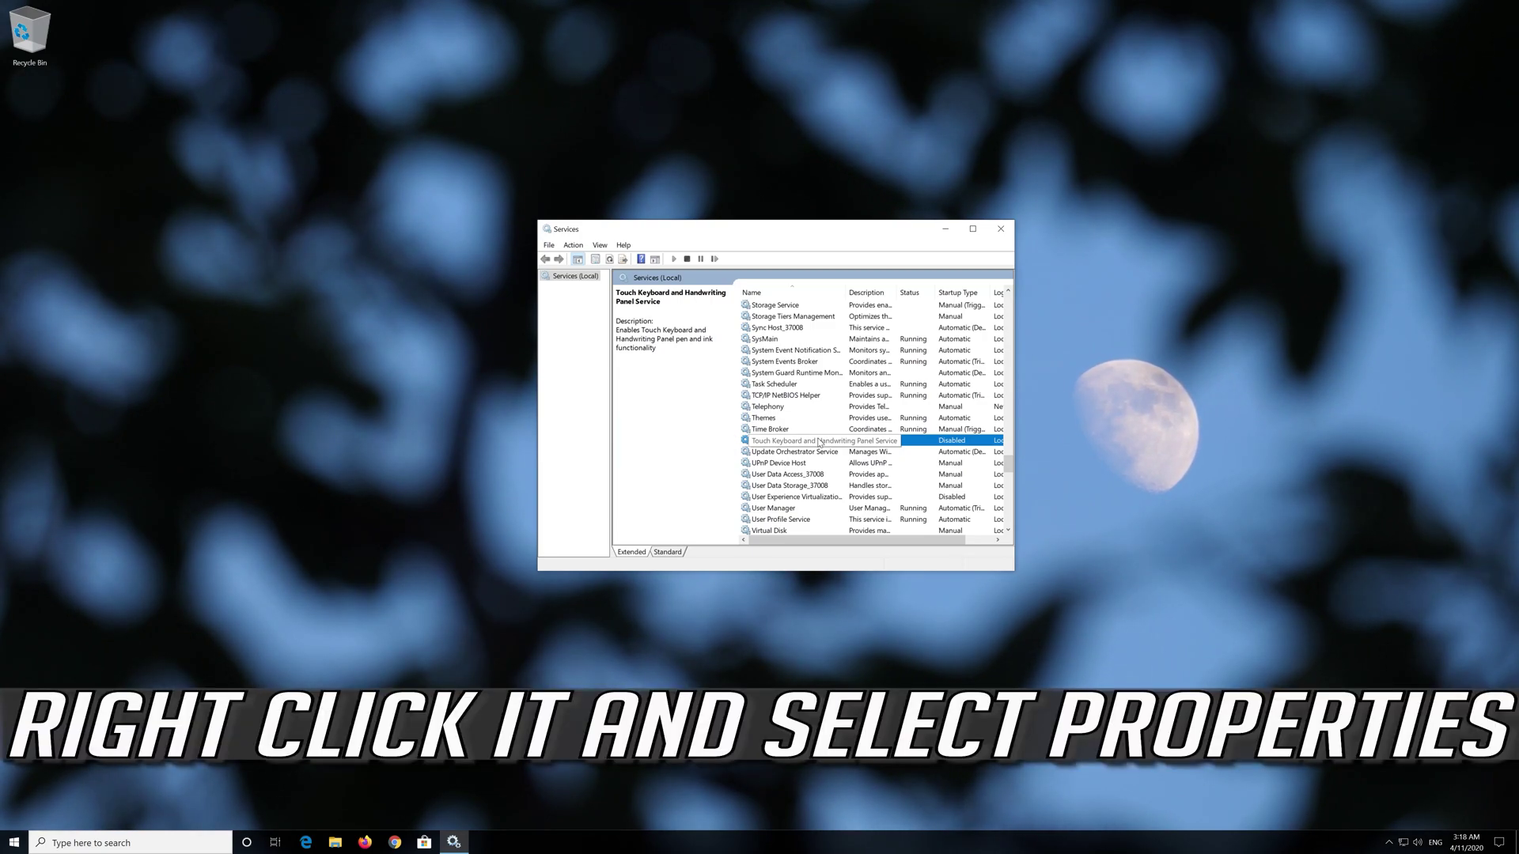
{"action": "right_click", "coordinate": [818, 442]}
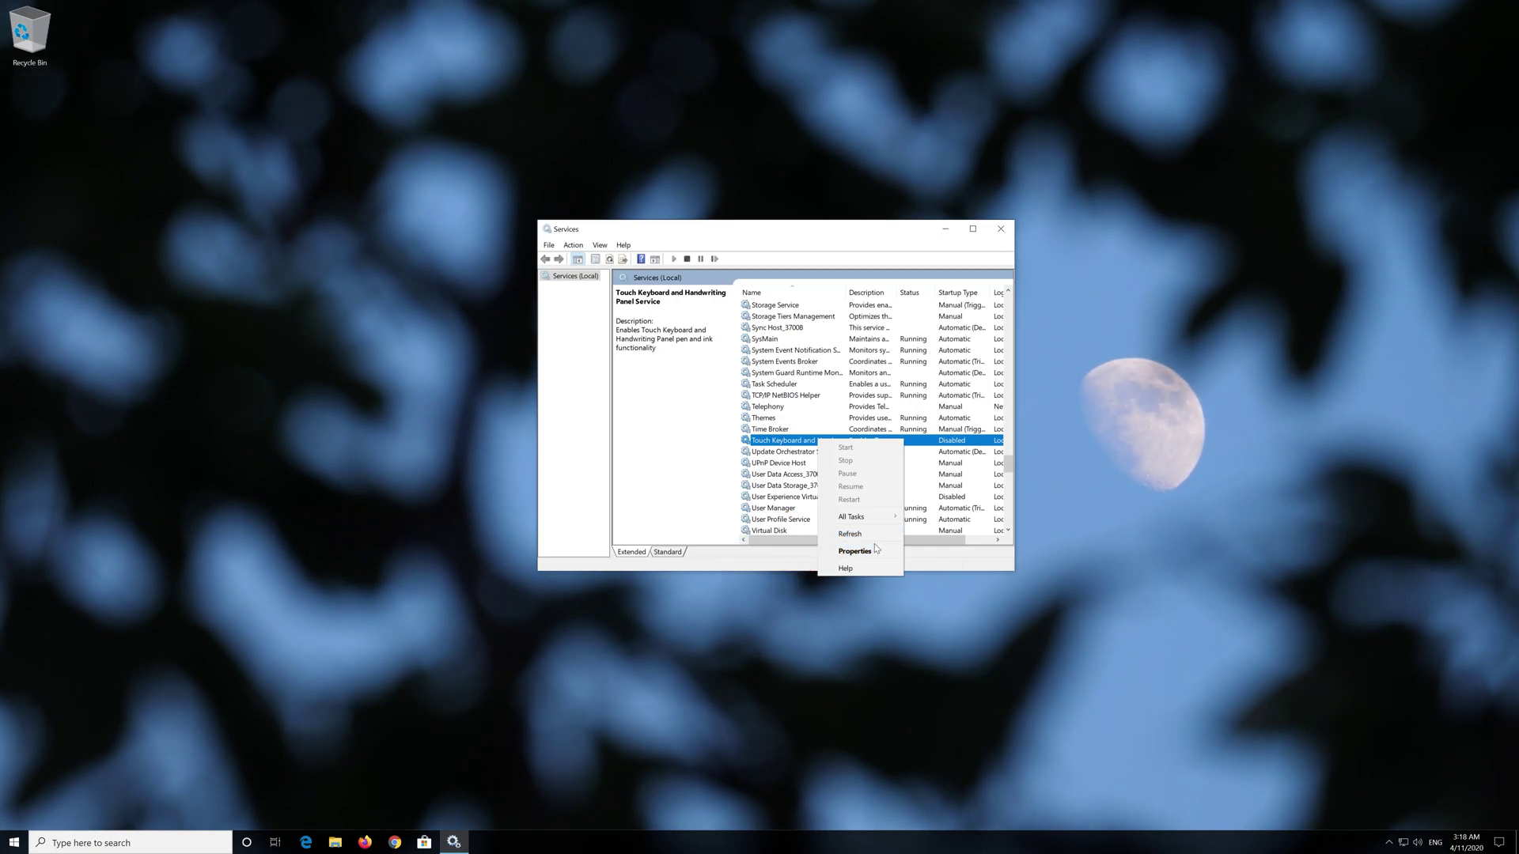
Set the Touch Keyboard and Handwriting Panel Service startup type to Automatic and save it
{"action": "left_click", "coordinate": [874, 554]}
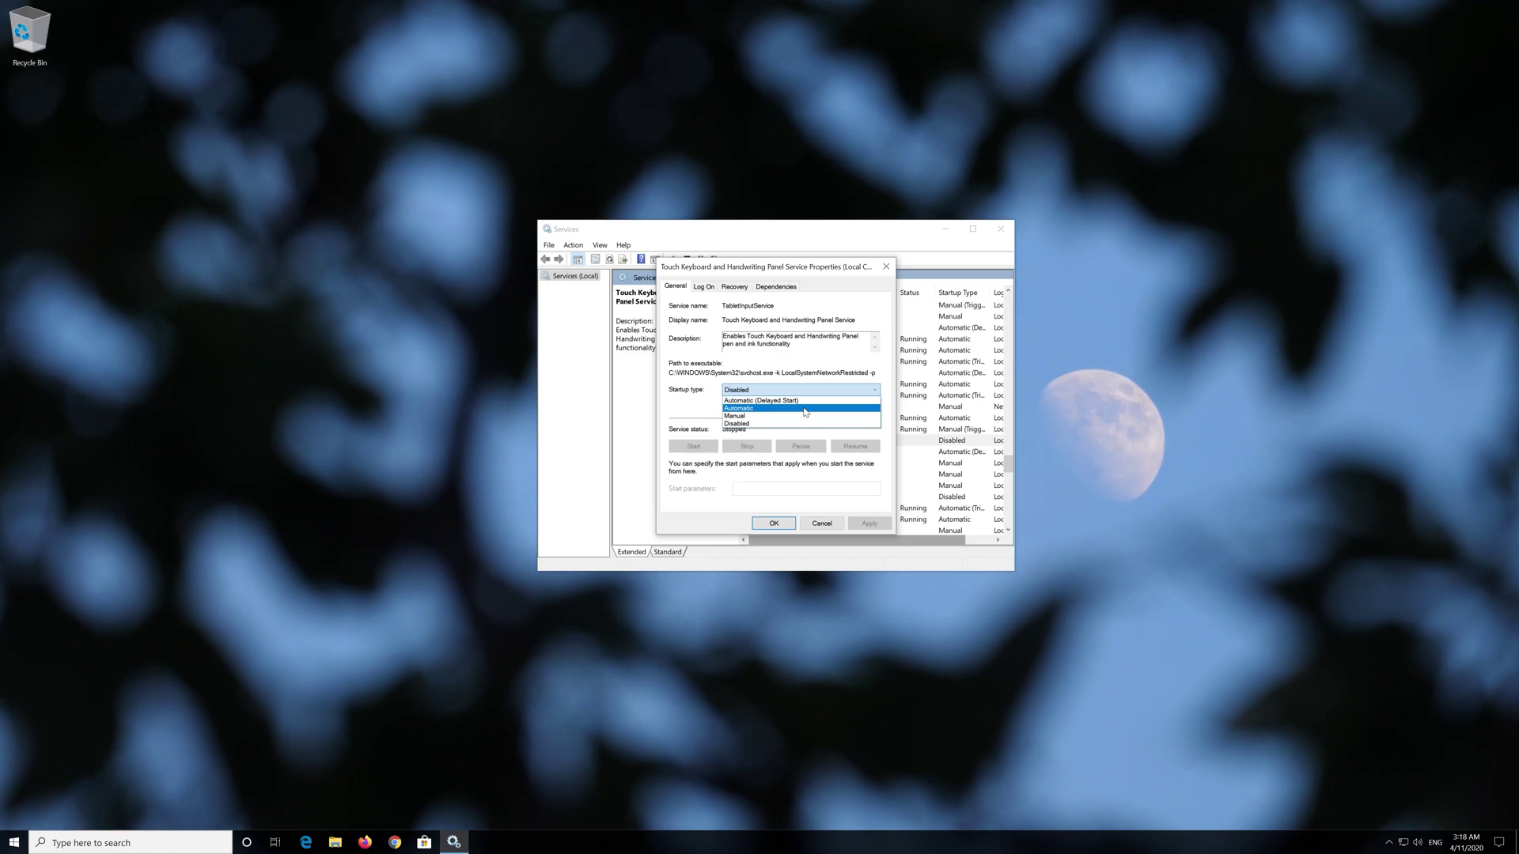
{"action": "left_click", "coordinate": [797, 409]}
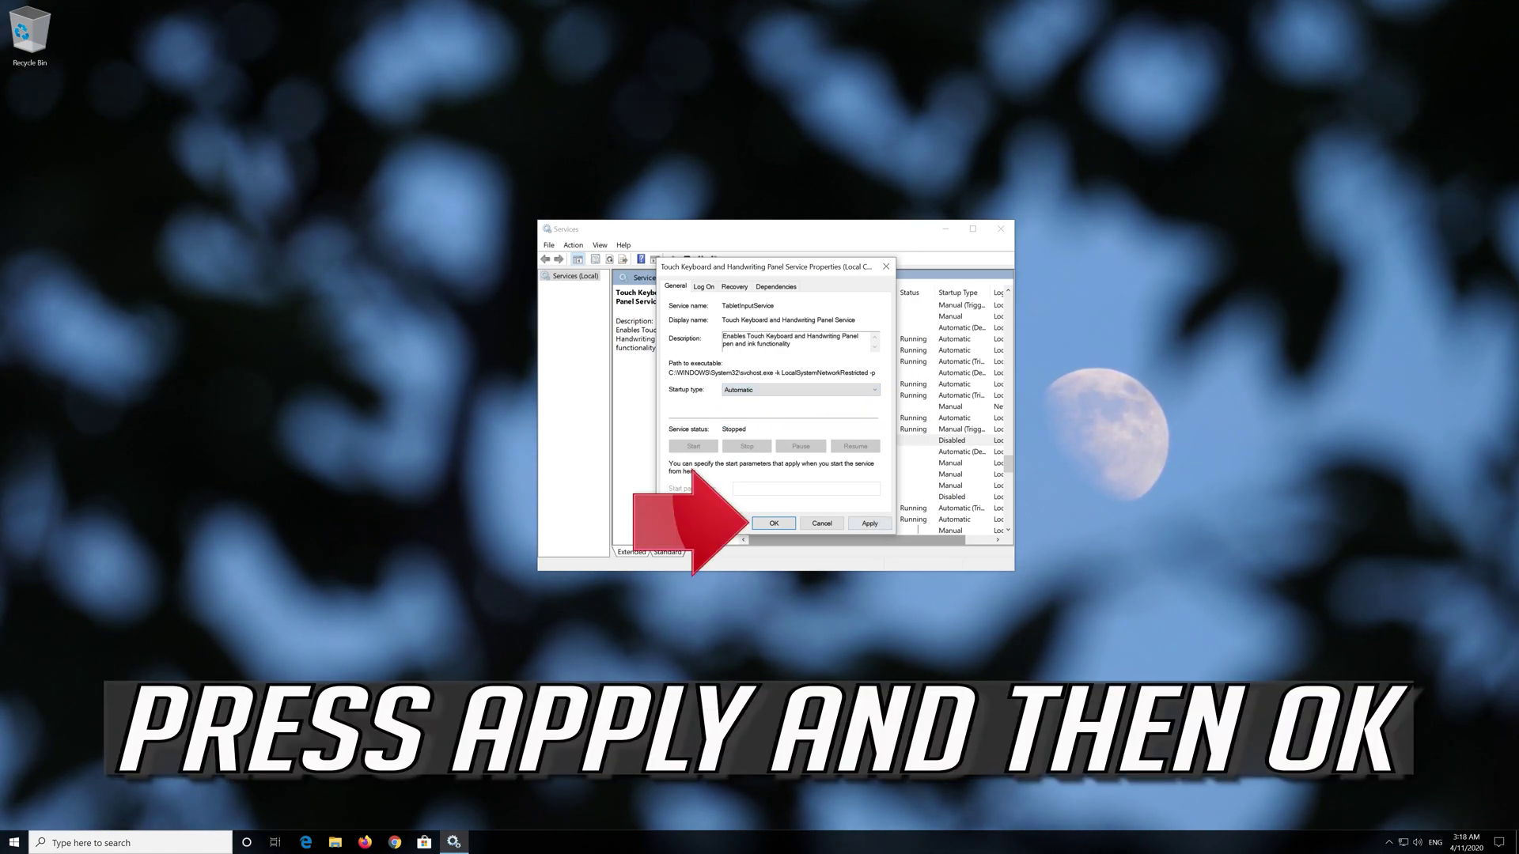
{"action": "left_click", "coordinate": [873, 524]}
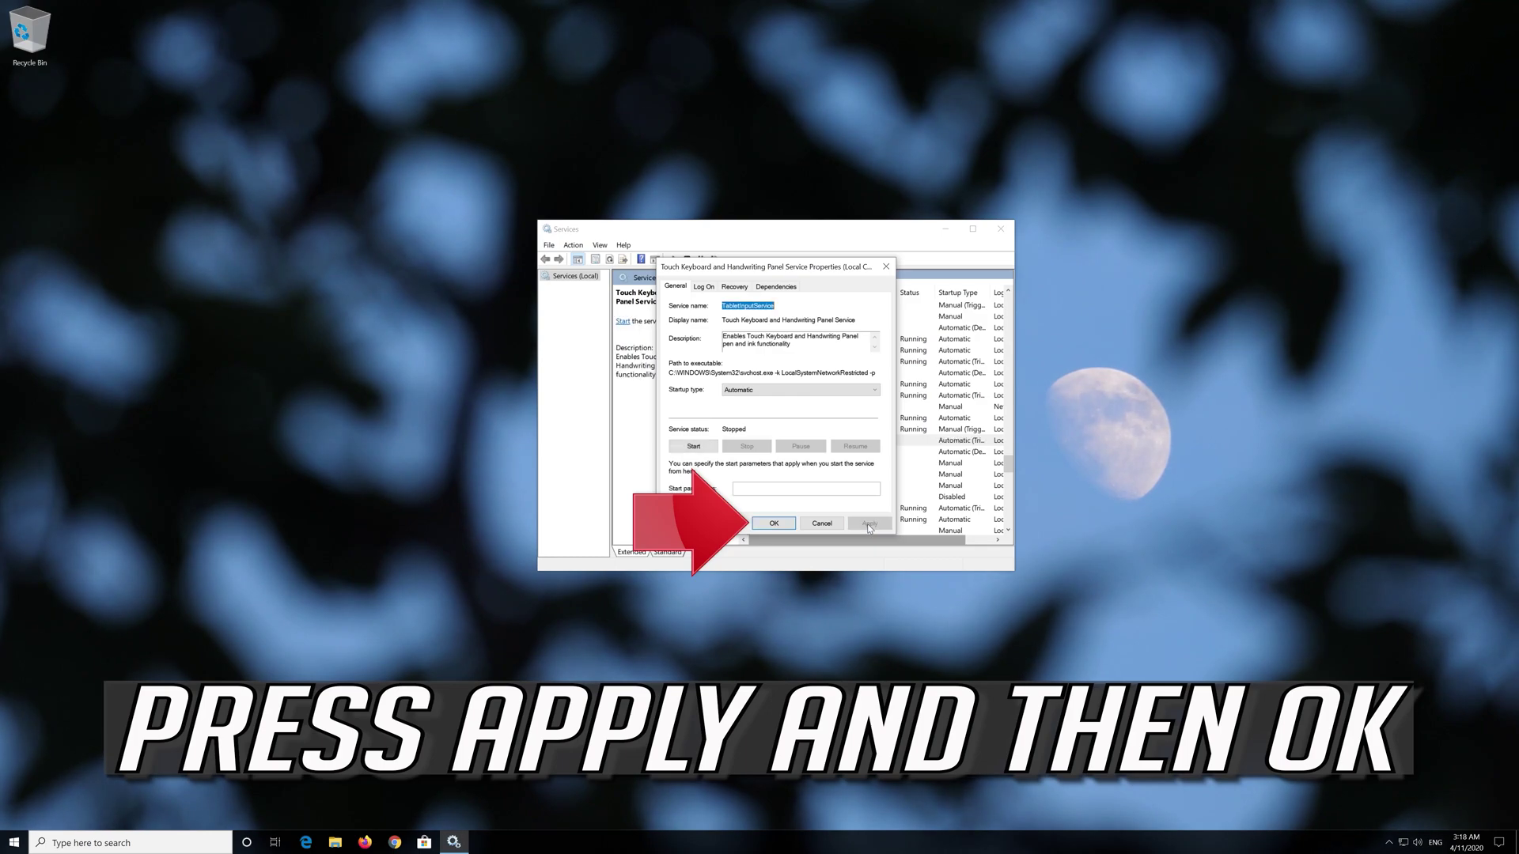
{"action": "left_click", "coordinate": [772, 527]}
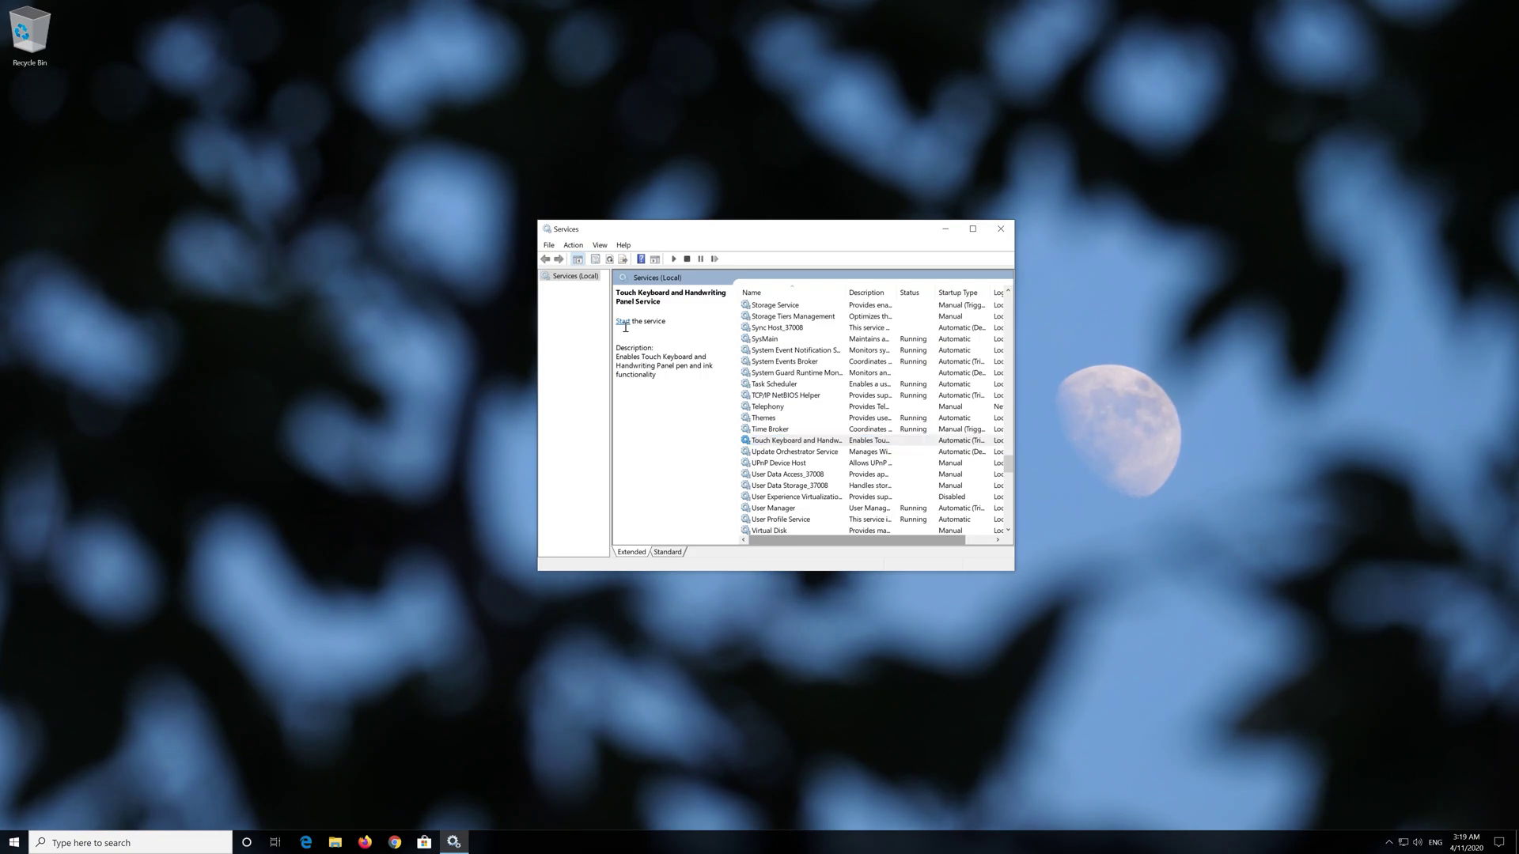
Start the Touch Keyboard and Handwriting Panel Service and close the Services console
{"action": "left_click", "coordinate": [621, 321]}
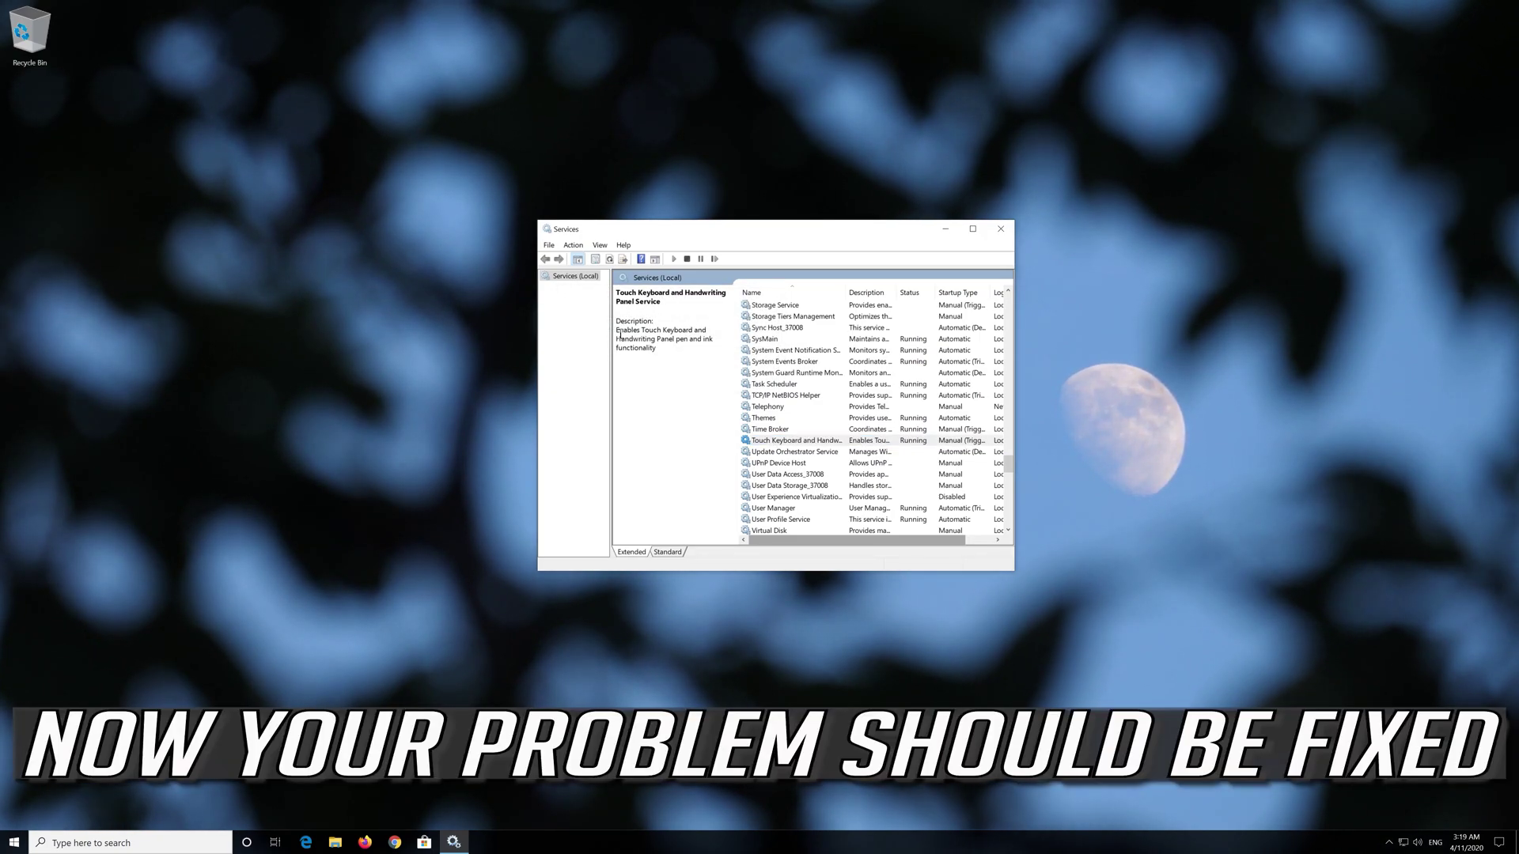
{"action": "left_click", "coordinate": [998, 229]}
{"action": "left_click", "coordinate": [56, 843]}
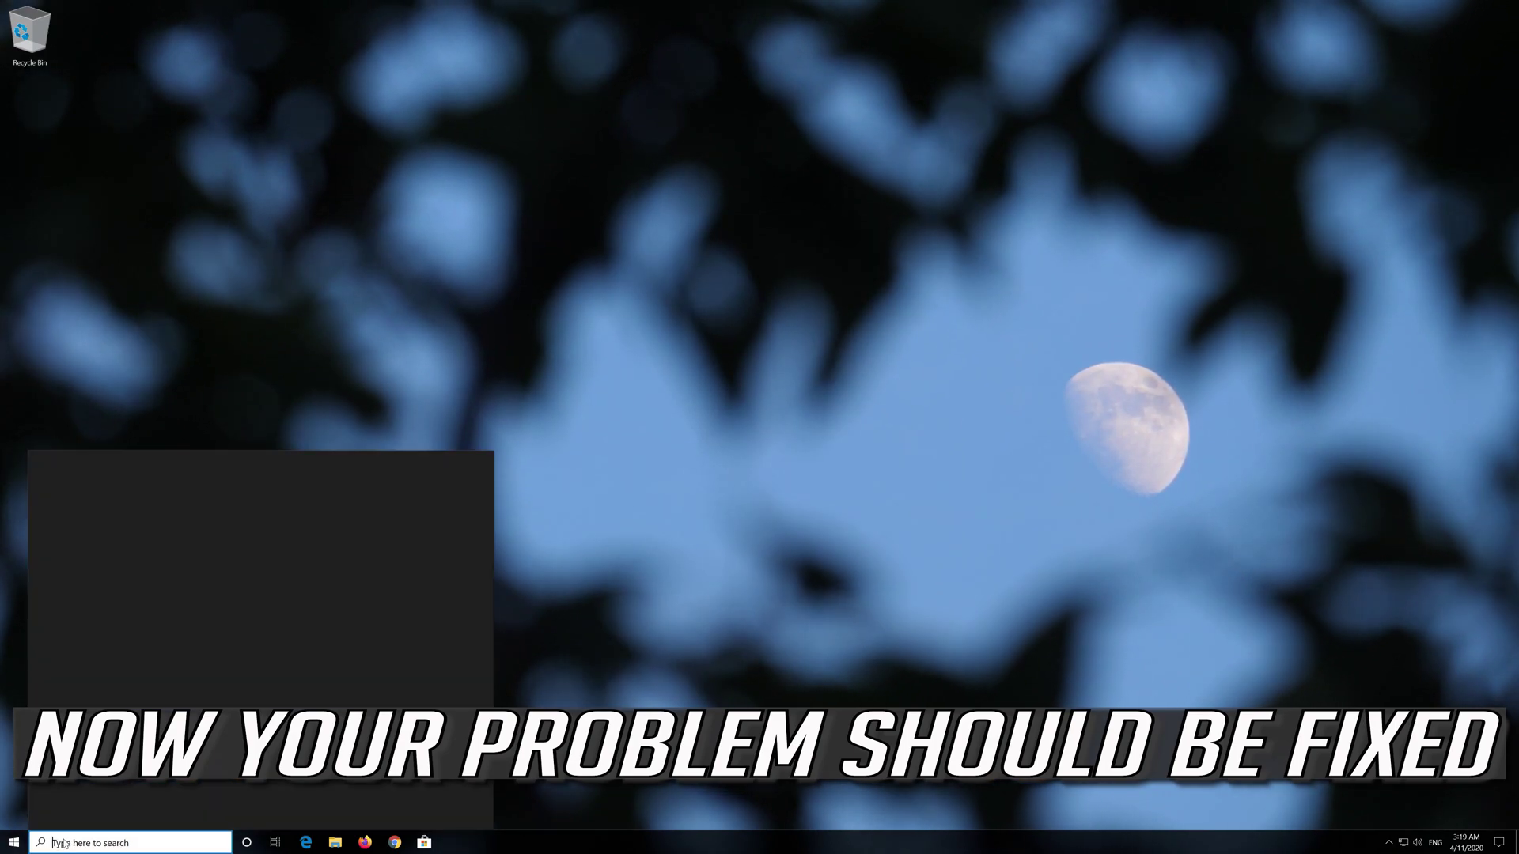
{"action": "type", "text": "frfefeefefefef"}
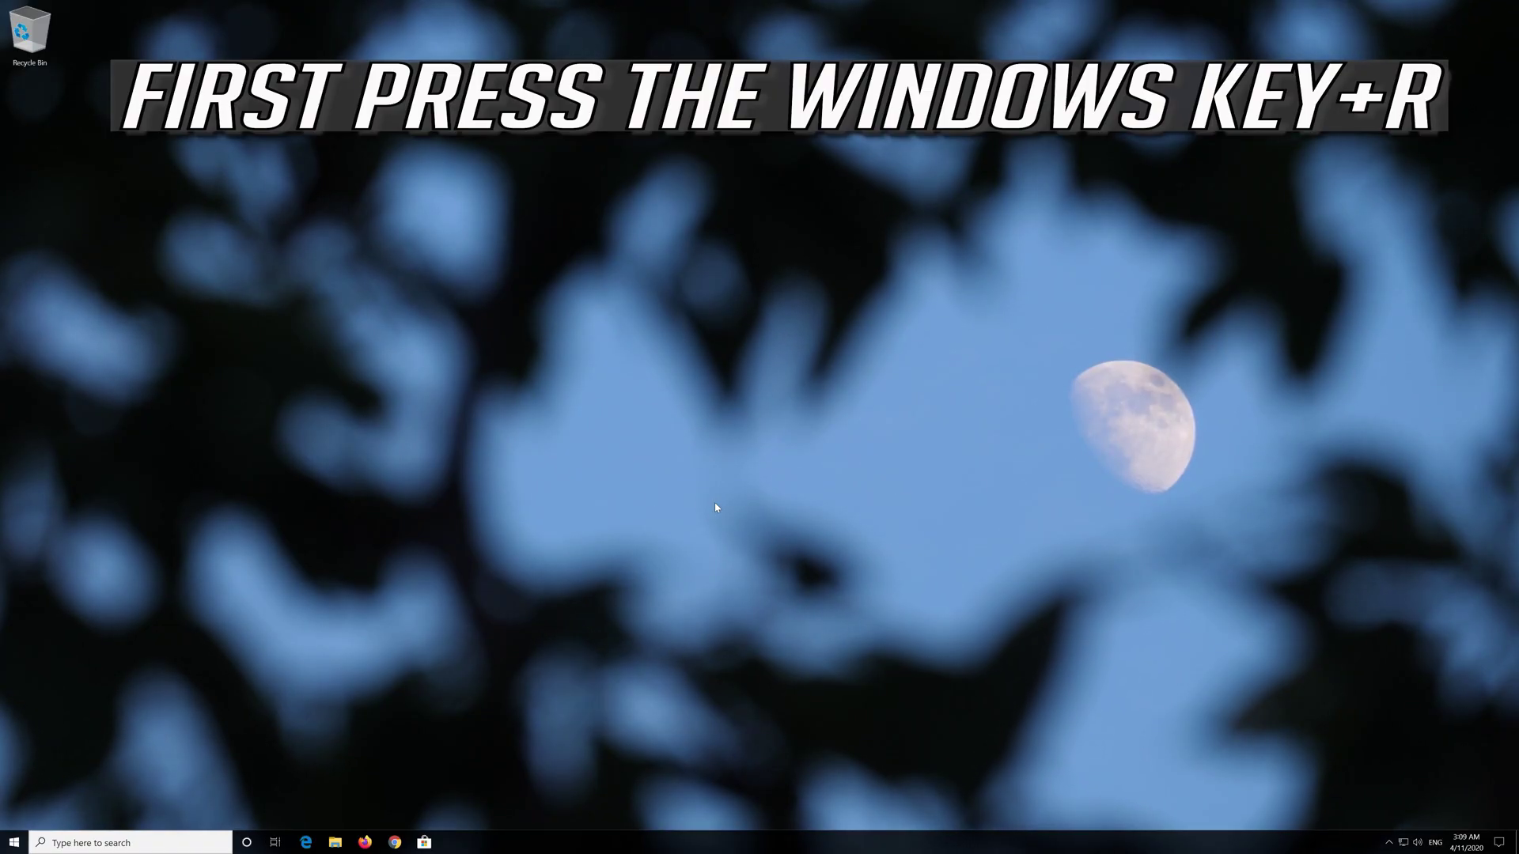
Run c:\windows\system32\ctfmon.exe from the Run dialog, centred on screen
{"action": "key", "text": "super+r"}
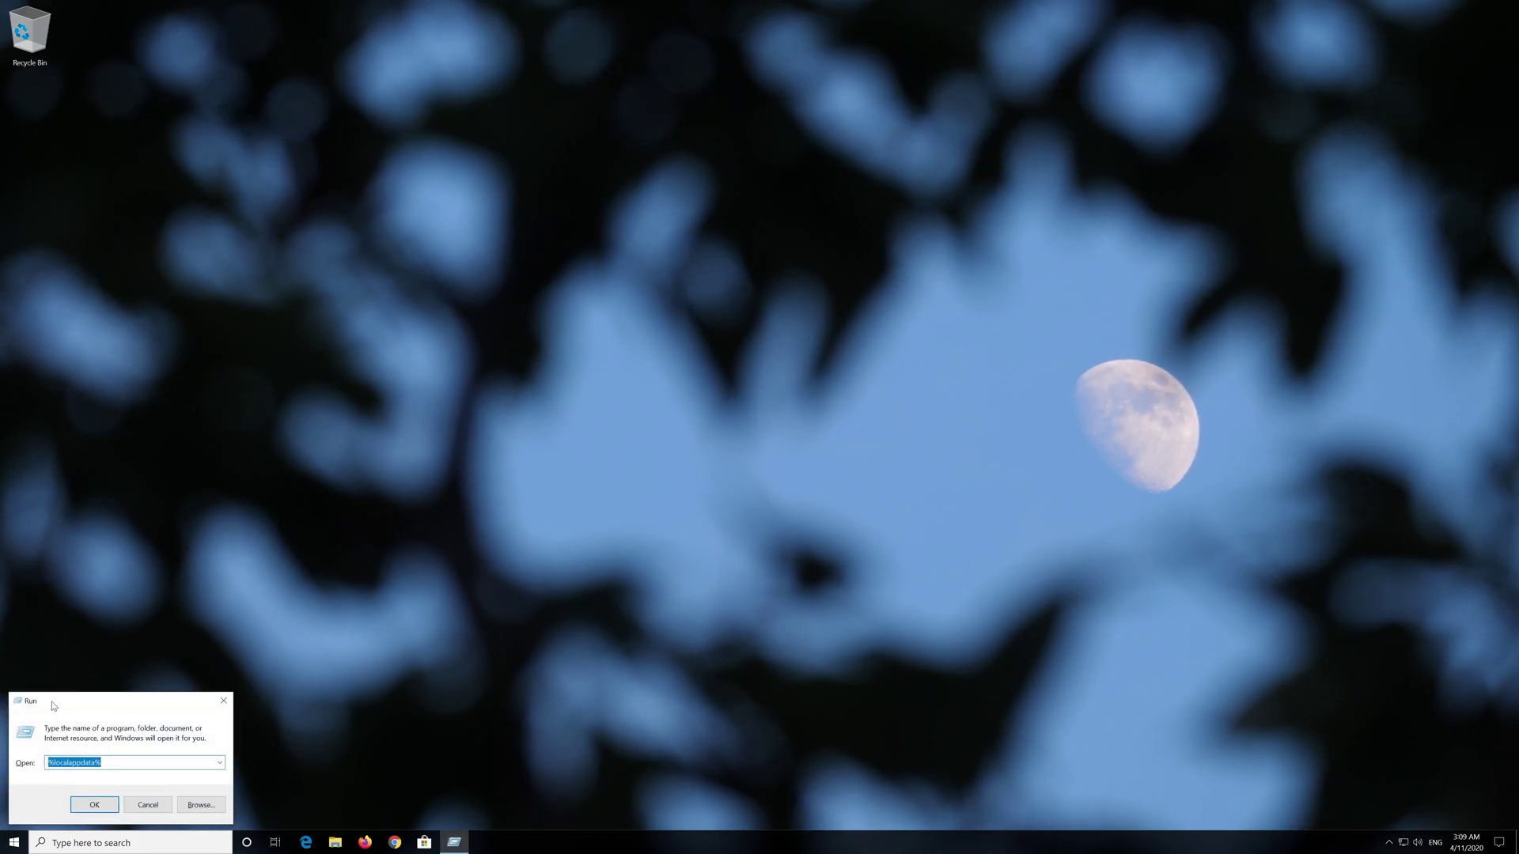
{"action": "left_click_drag", "start_coordinate": [52, 704], "coordinate": [673, 337]}
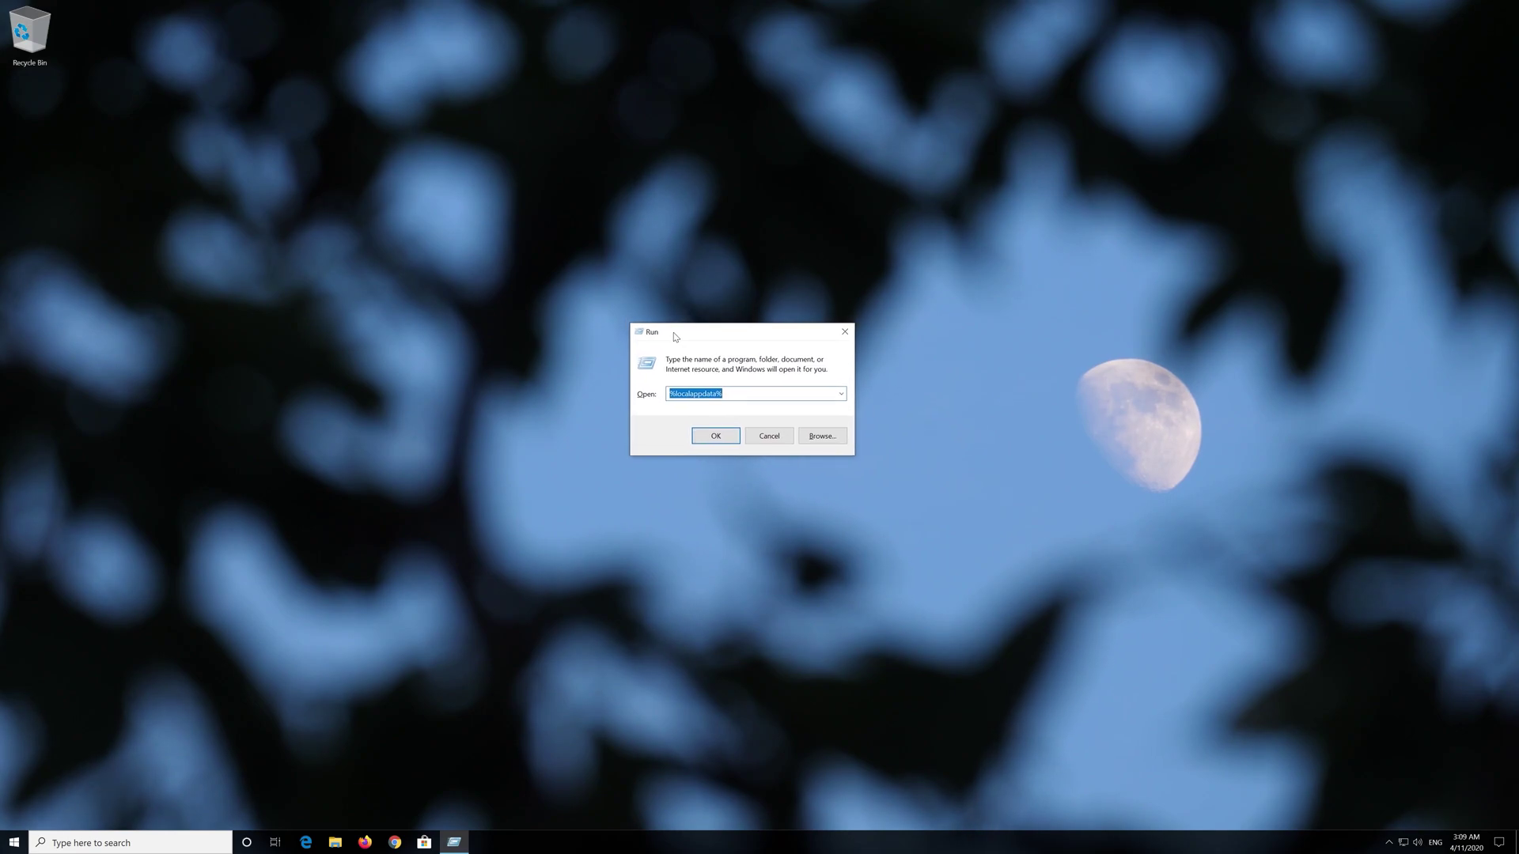
{"action": "key", "text": "BackSpace"}
{"action": "type", "text": ":\\"}
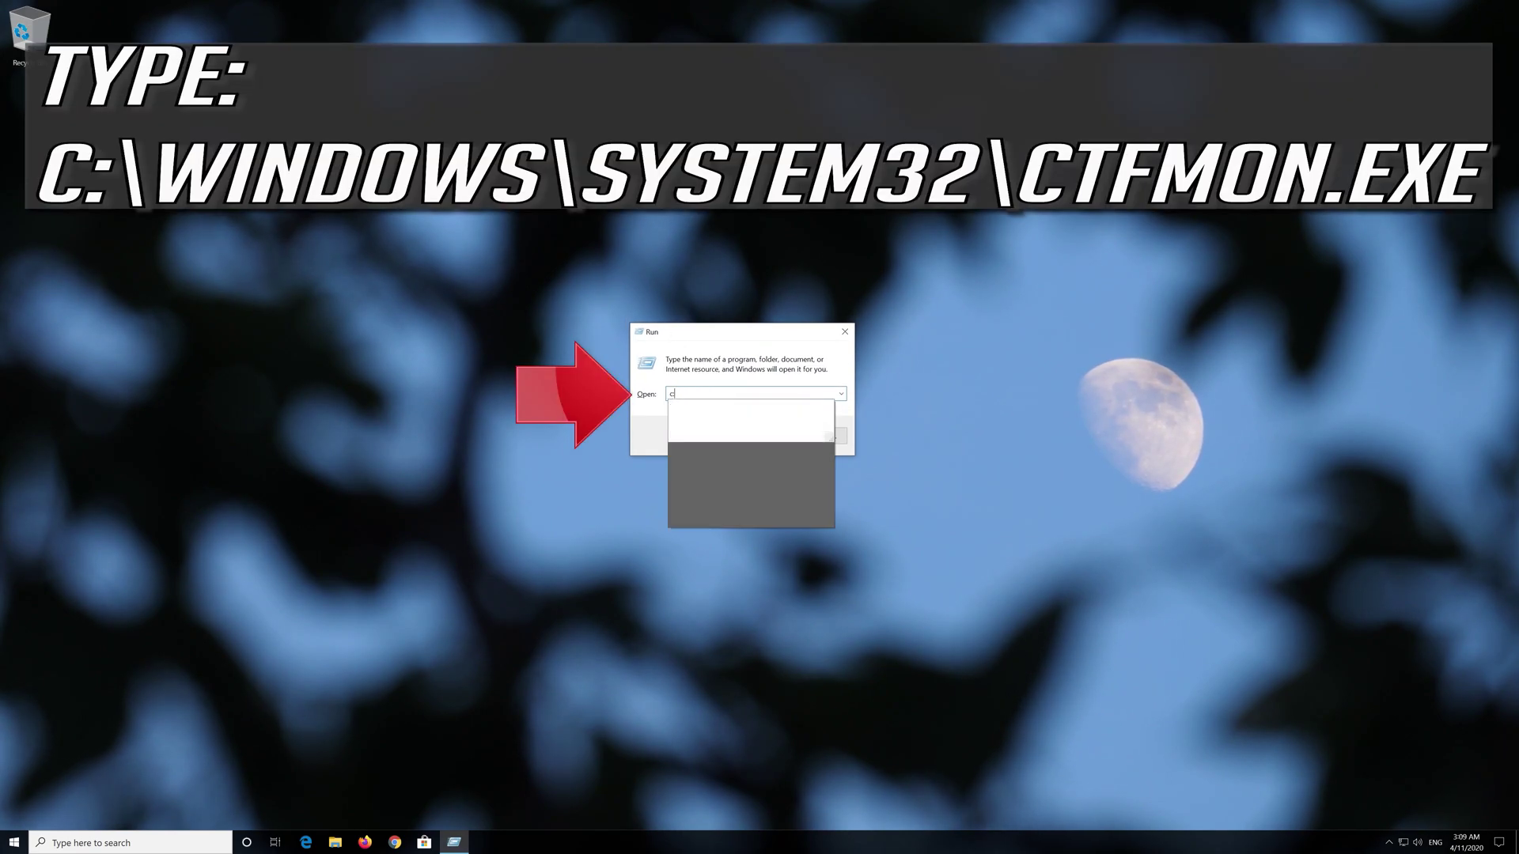
{"action": "type", "text": "windows"}
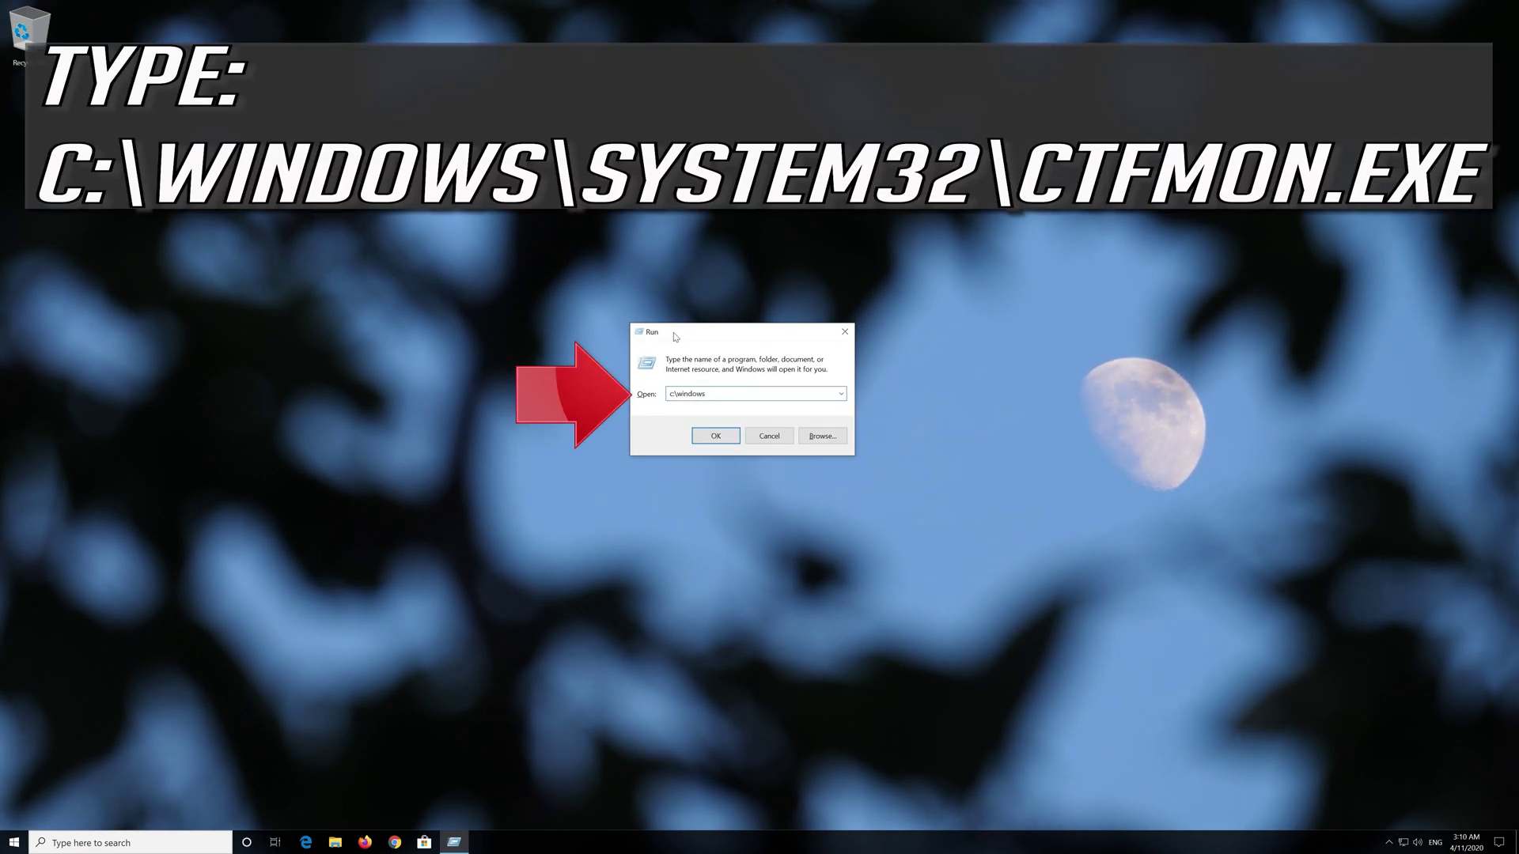
{"action": "type", "text": "\\system3"}
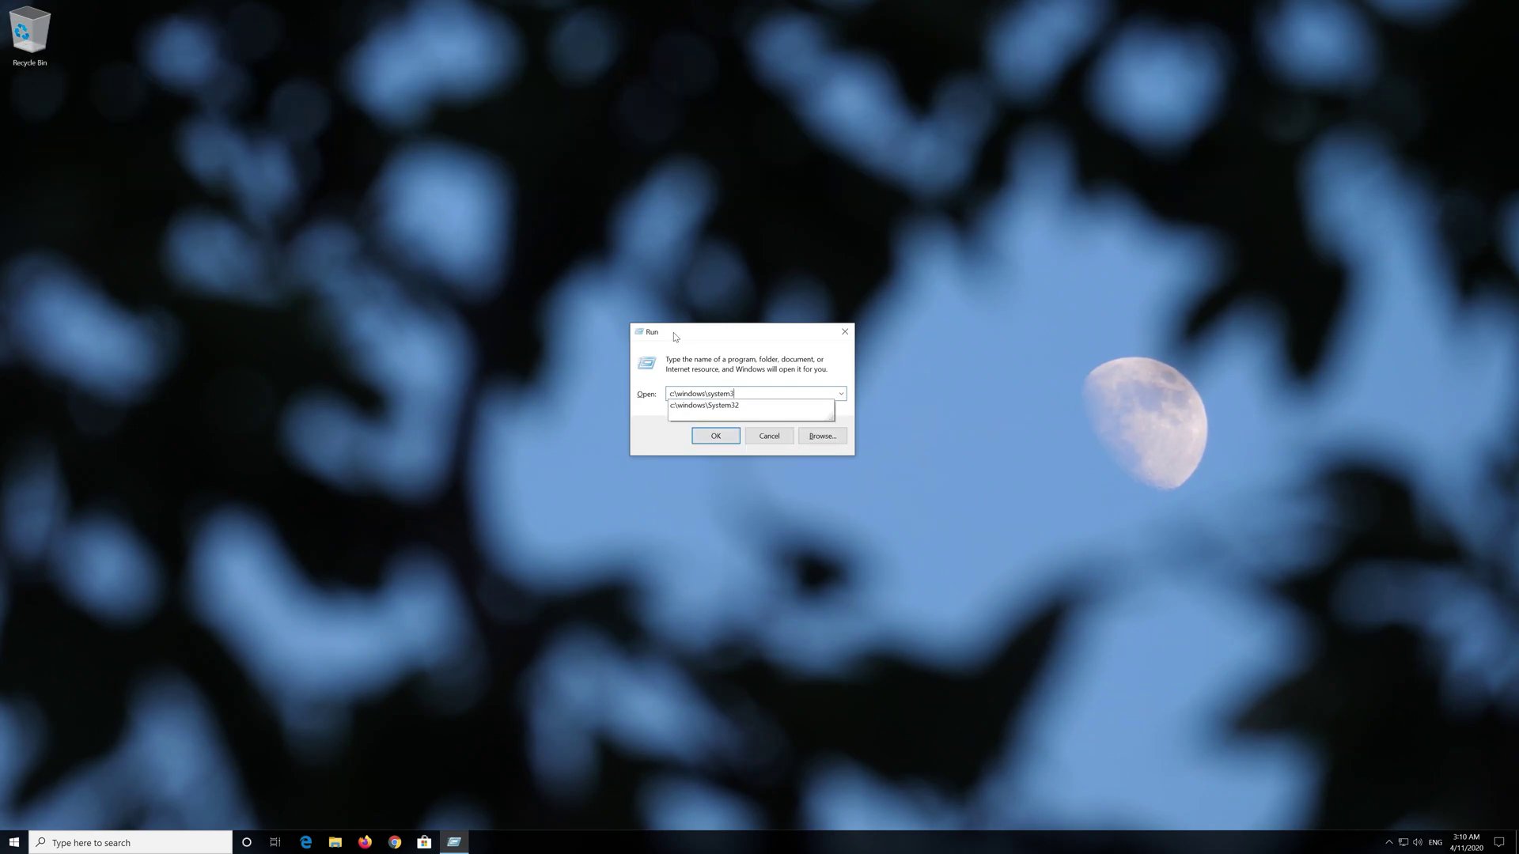
{"action": "type", "text": "2\\ctfmon.ex"}
{"action": "left_click", "coordinate": [674, 337]}
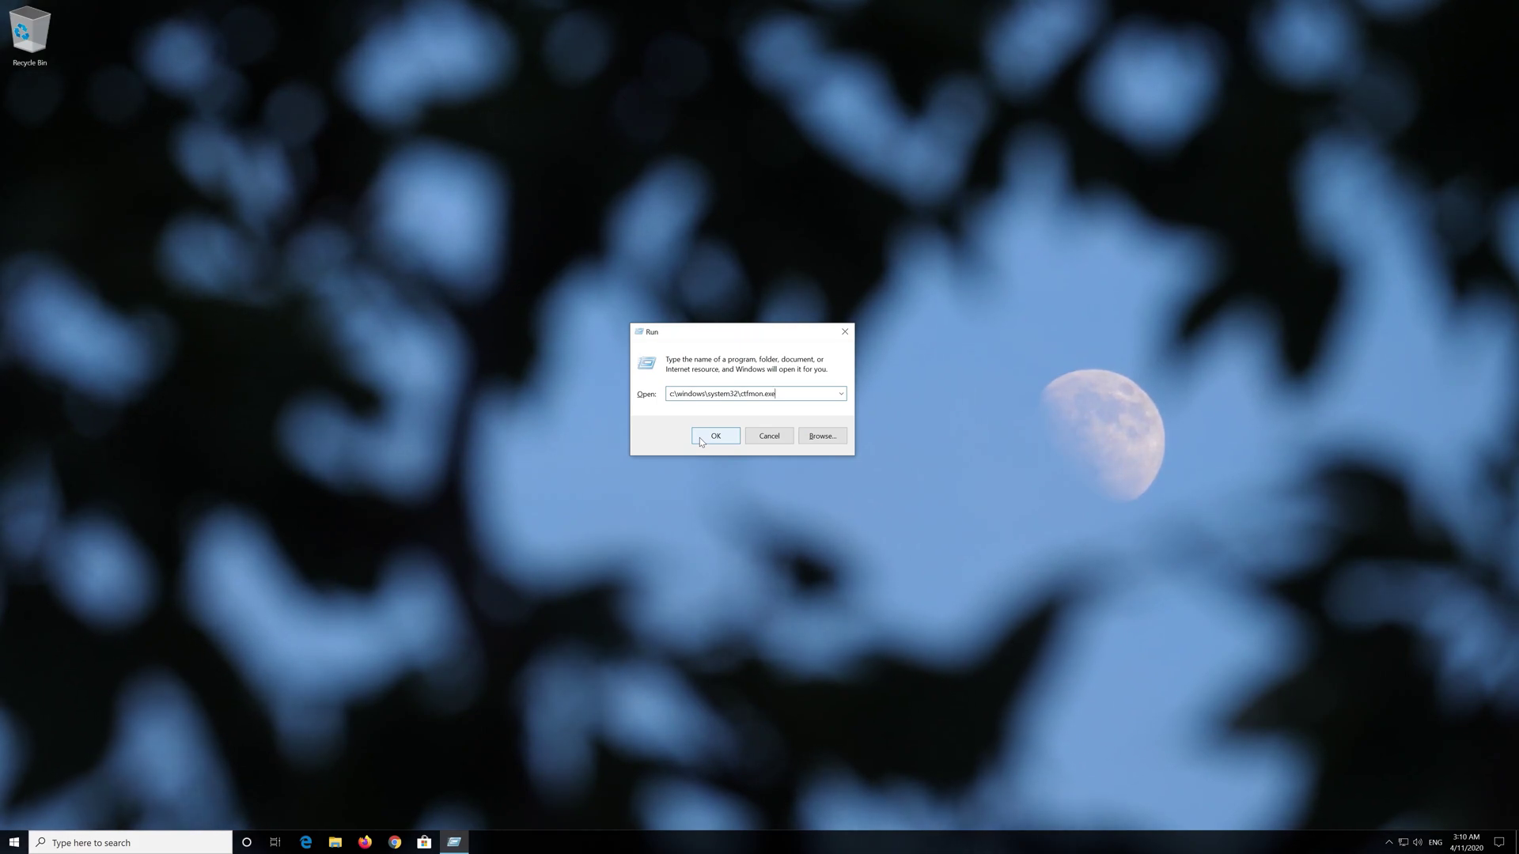
{"action": "left_click", "coordinate": [699, 438]}
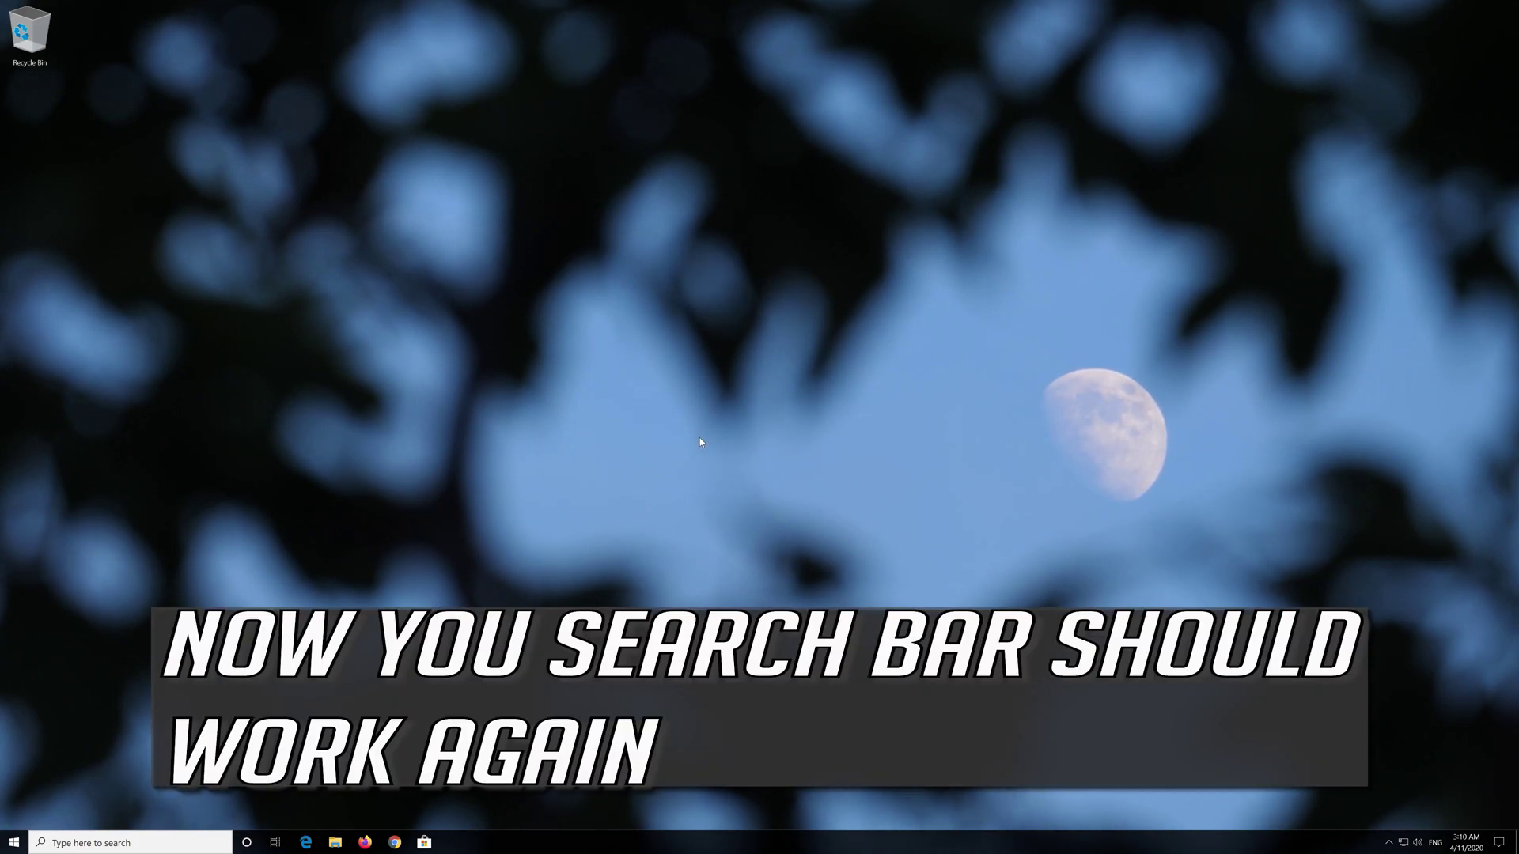
Confirm a taskbar search query returns results, then open File Explorer at Quick access
{"action": "left_click", "coordinate": [96, 844]}
{"action": "type", "text": "fr"}
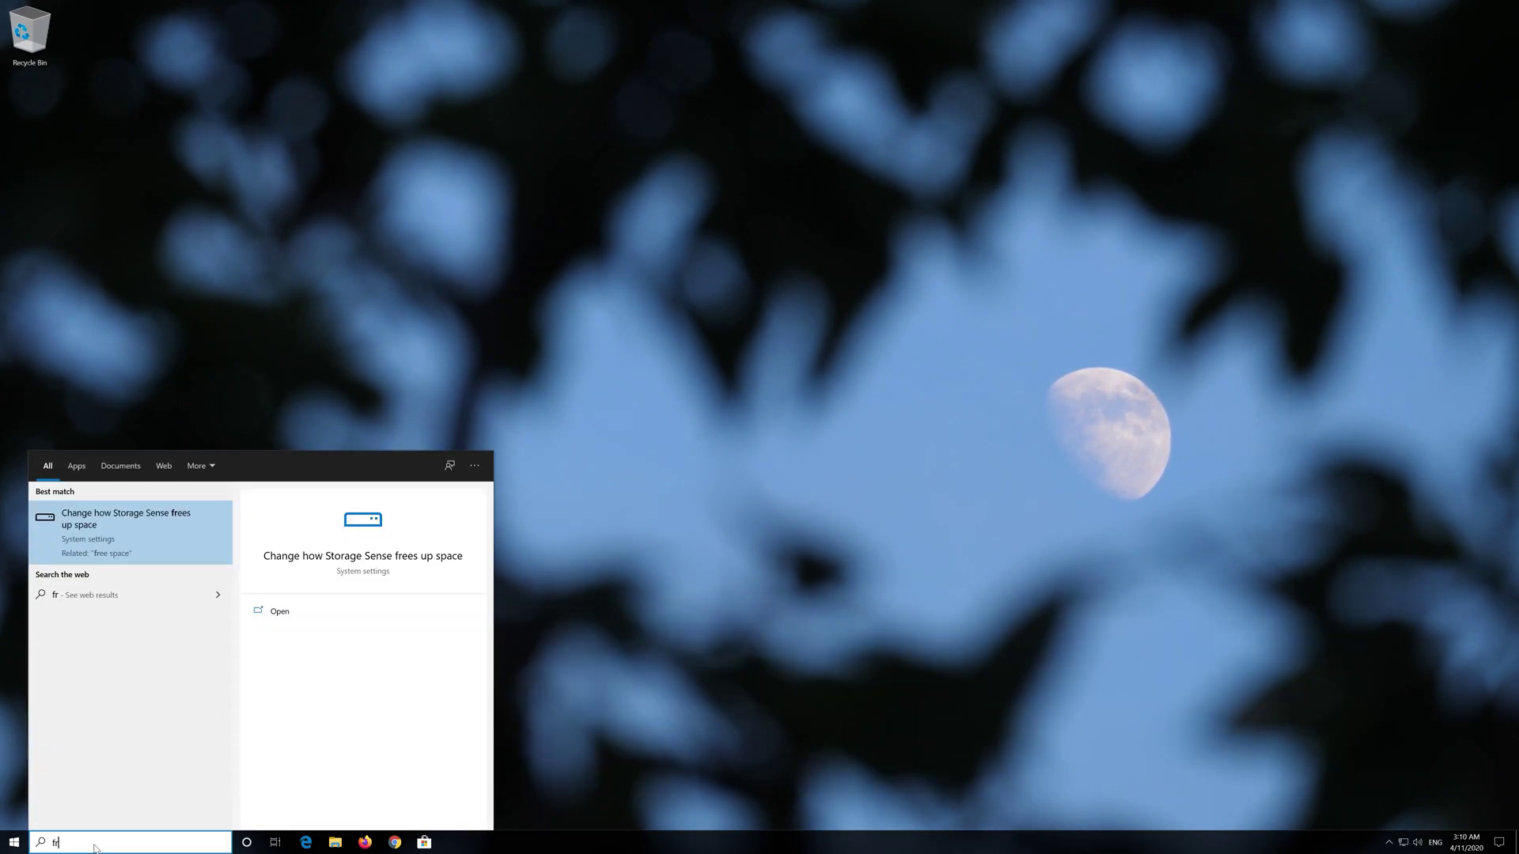
{"action": "type", "text": "feffefefefefefefef"}
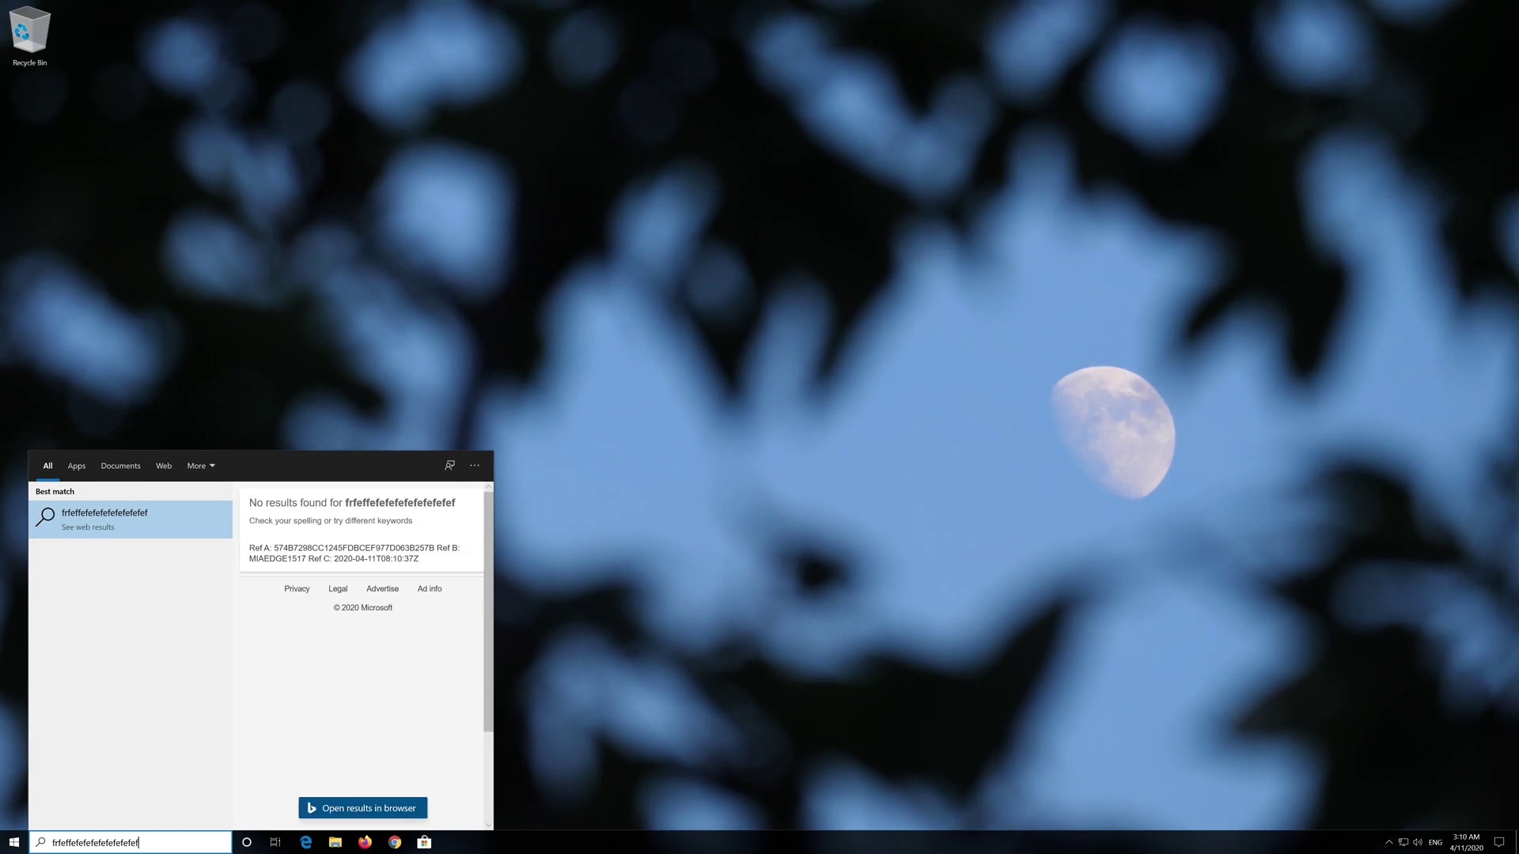
{"action": "left_click", "coordinate": [632, 633]}
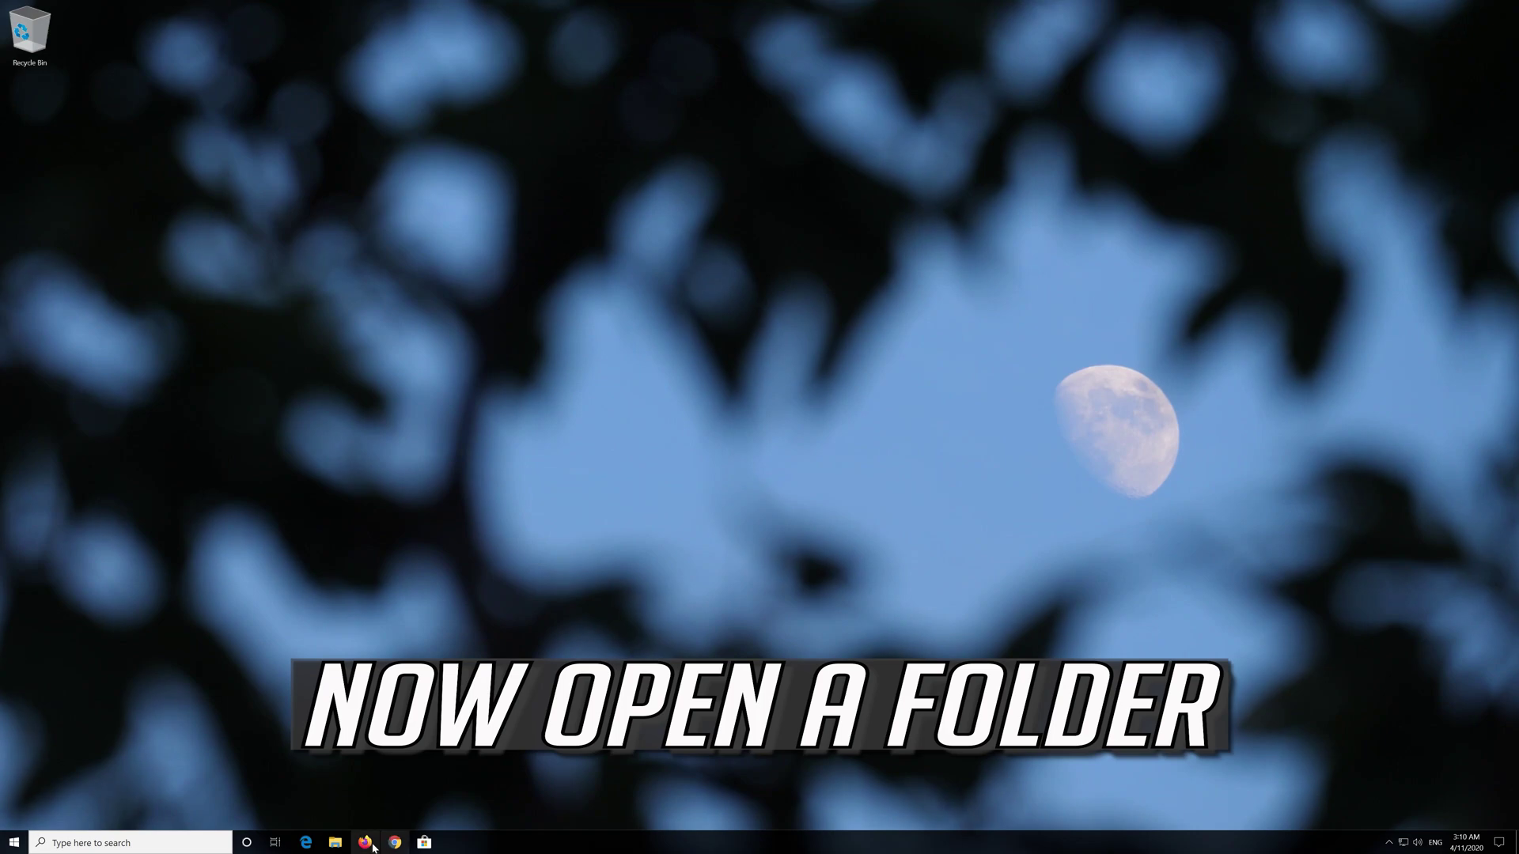
{"action": "left_click", "coordinate": [337, 842]}
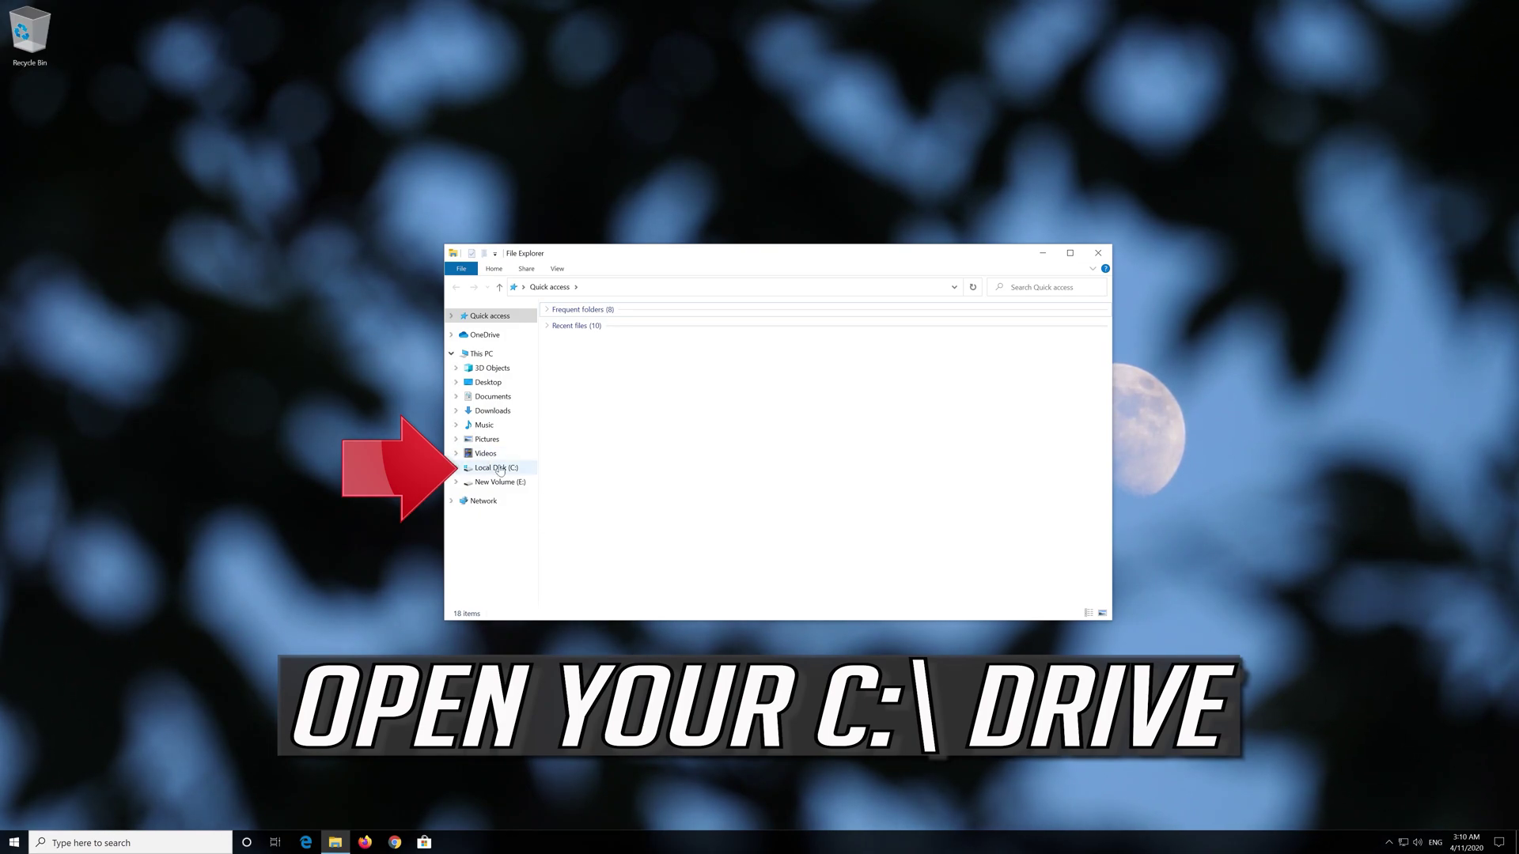
{"action": "mouse_move", "coordinate": [495, 467]}
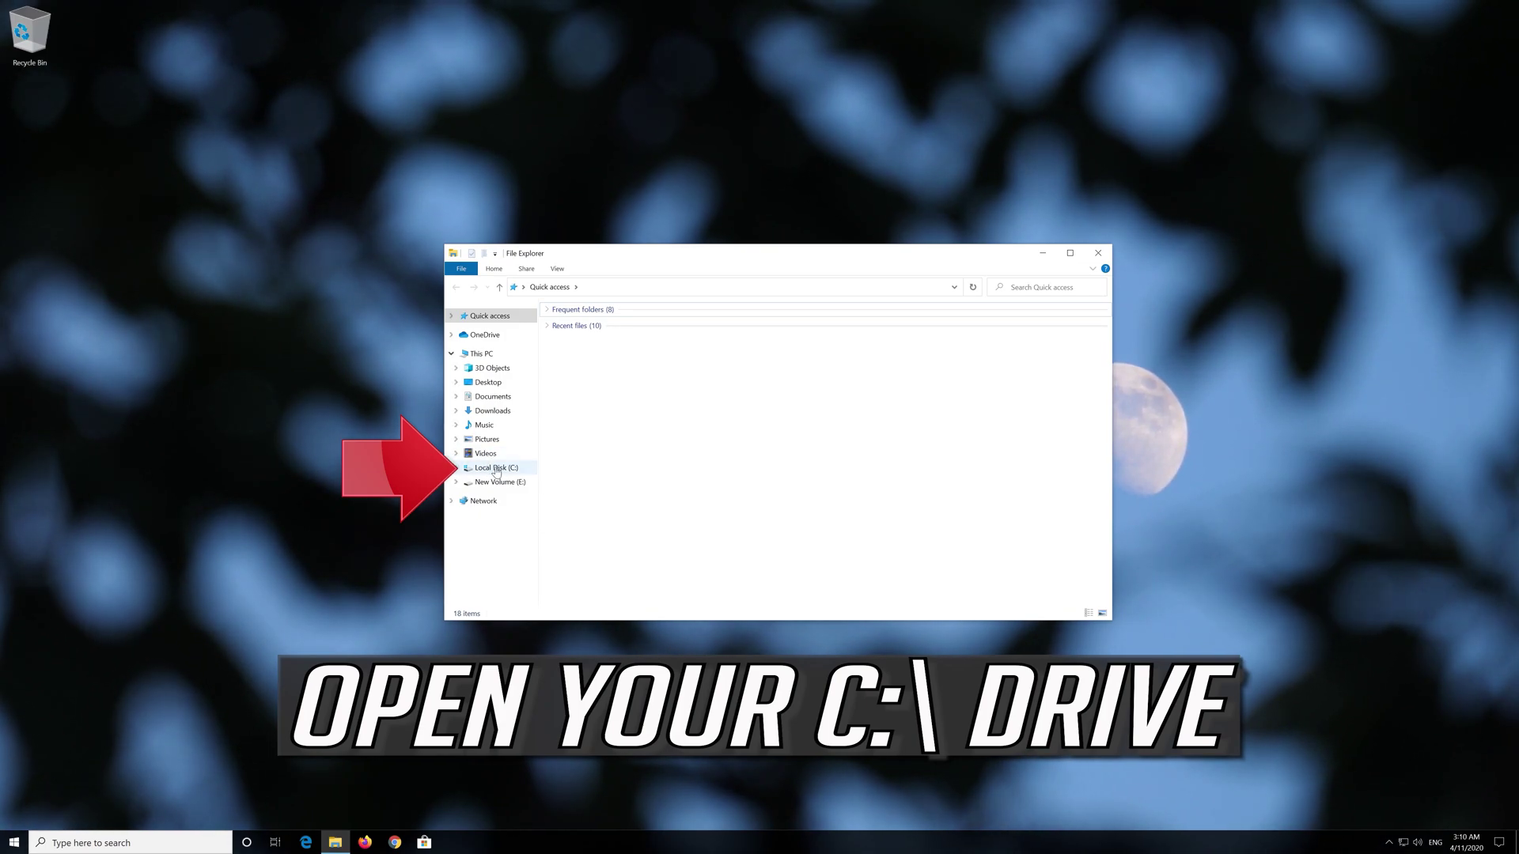
Browse File Explorer from Local Disk (C:) through Windows into System32
{"action": "left_click", "coordinate": [495, 469]}
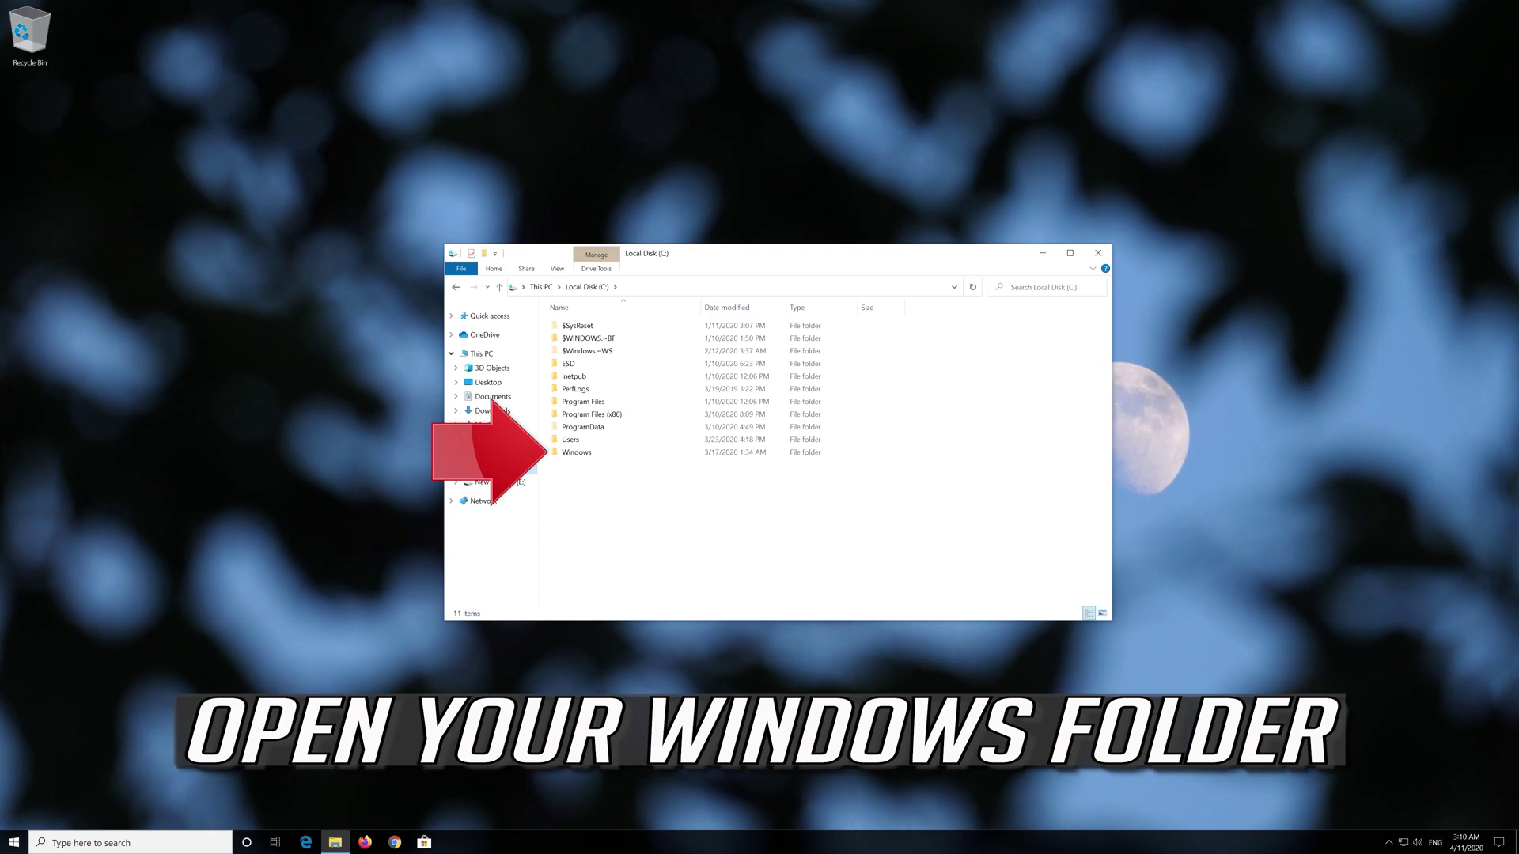
{"action": "mouse_move", "coordinate": [577, 452]}
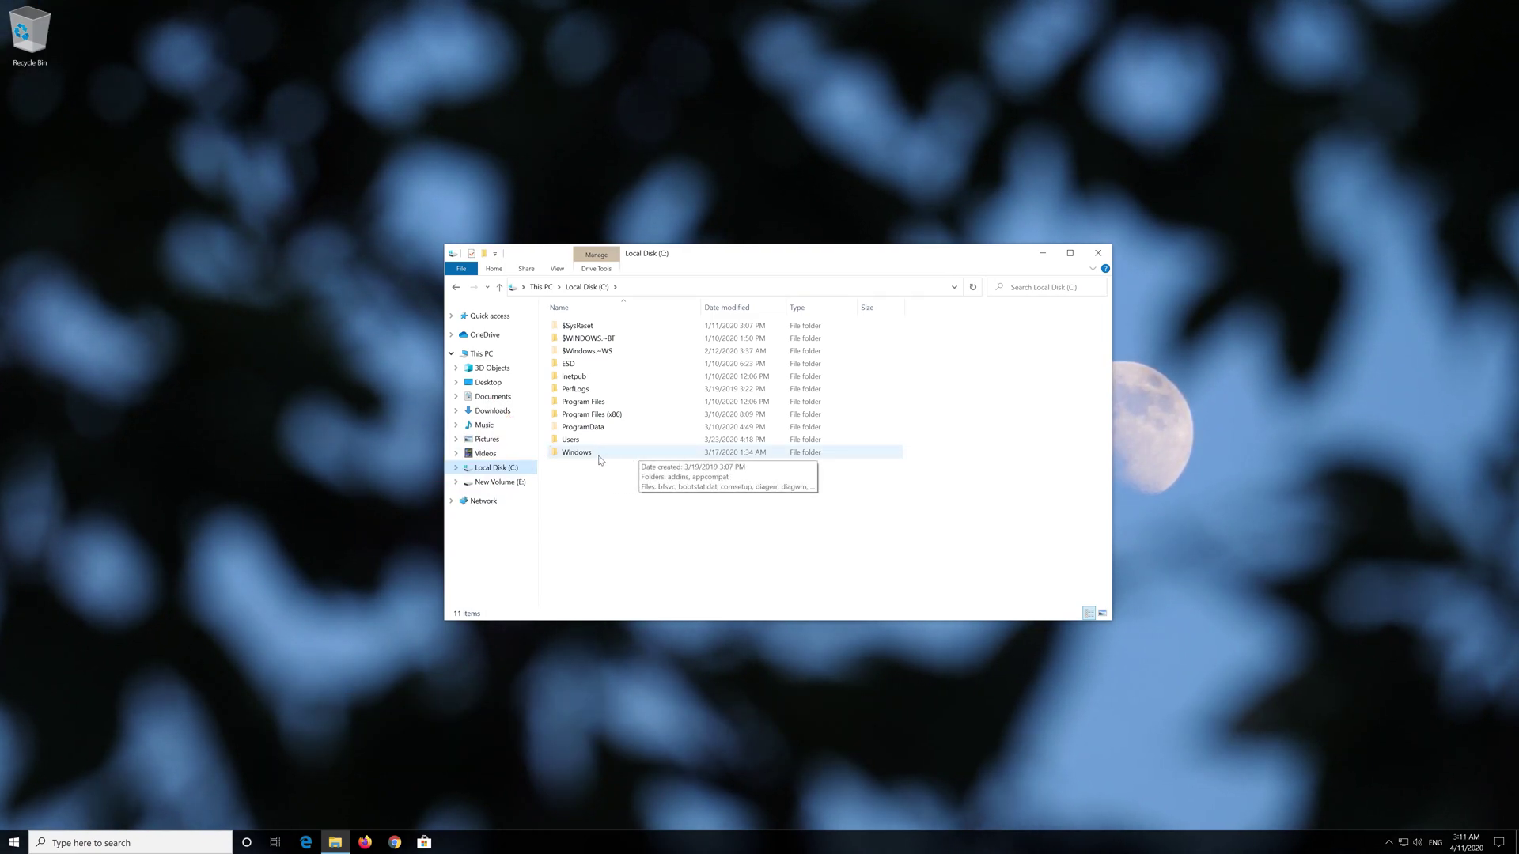
{"action": "double_click", "coordinate": [577, 452]}
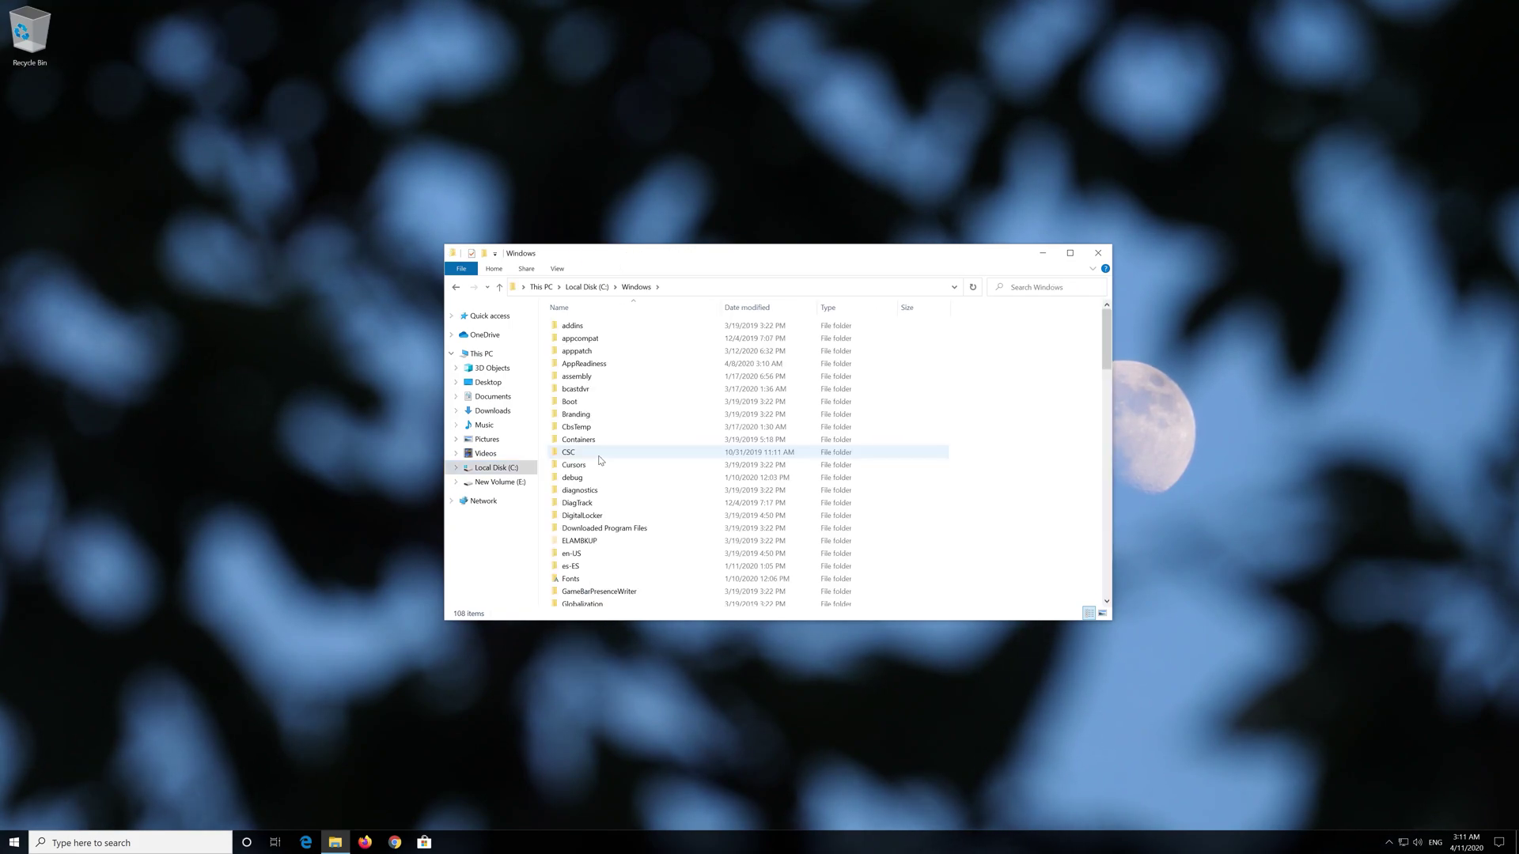
{"action": "scroll", "coordinate": [599, 460], "scroll_direction": "down", "scroll_amount": 6}
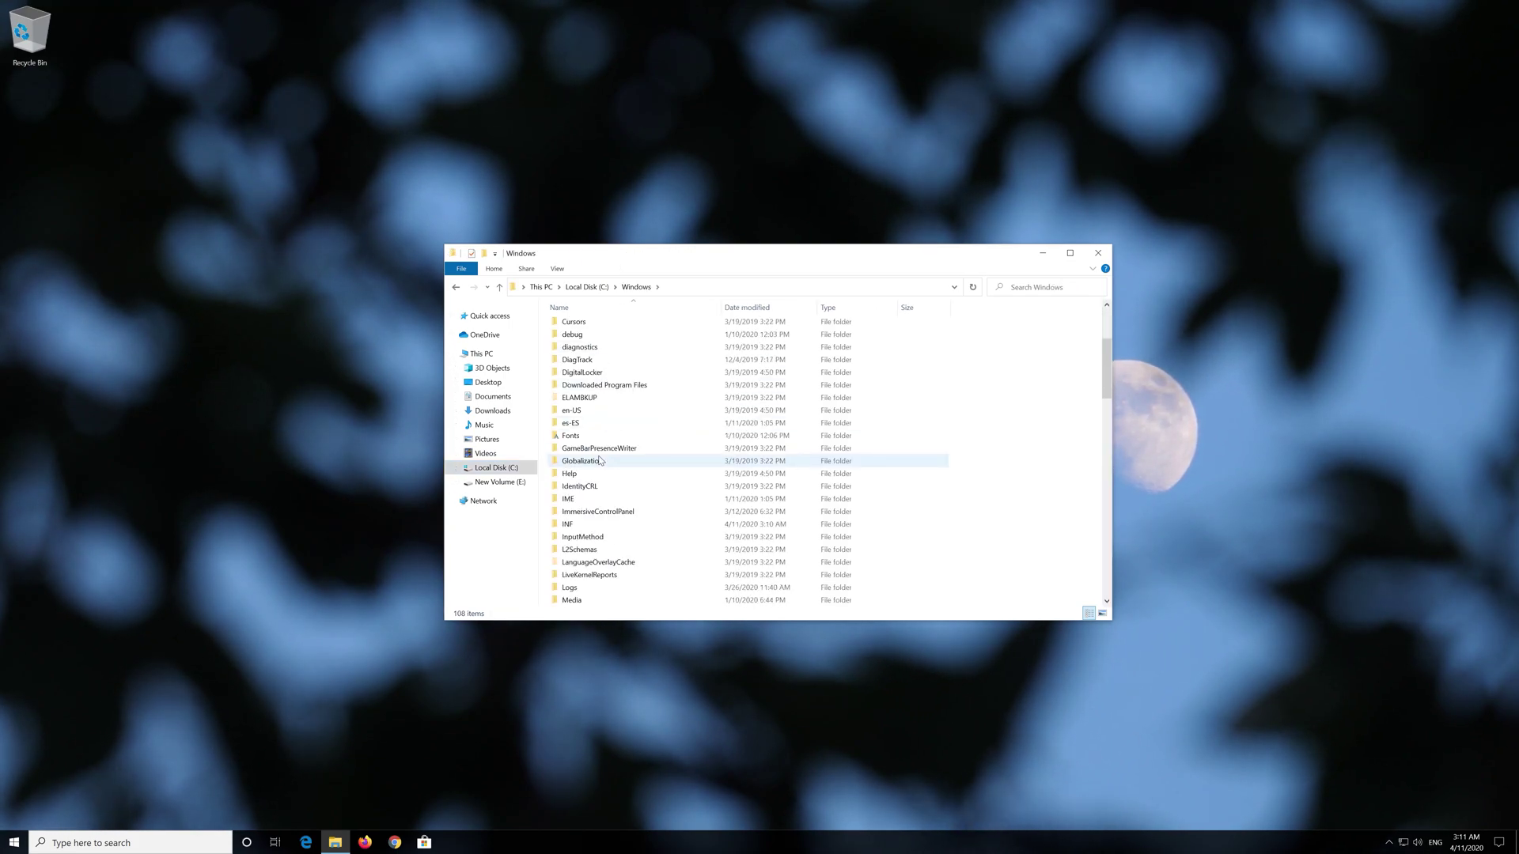
{"action": "scroll", "coordinate": [601, 459], "scroll_direction": "down", "scroll_amount": 7}
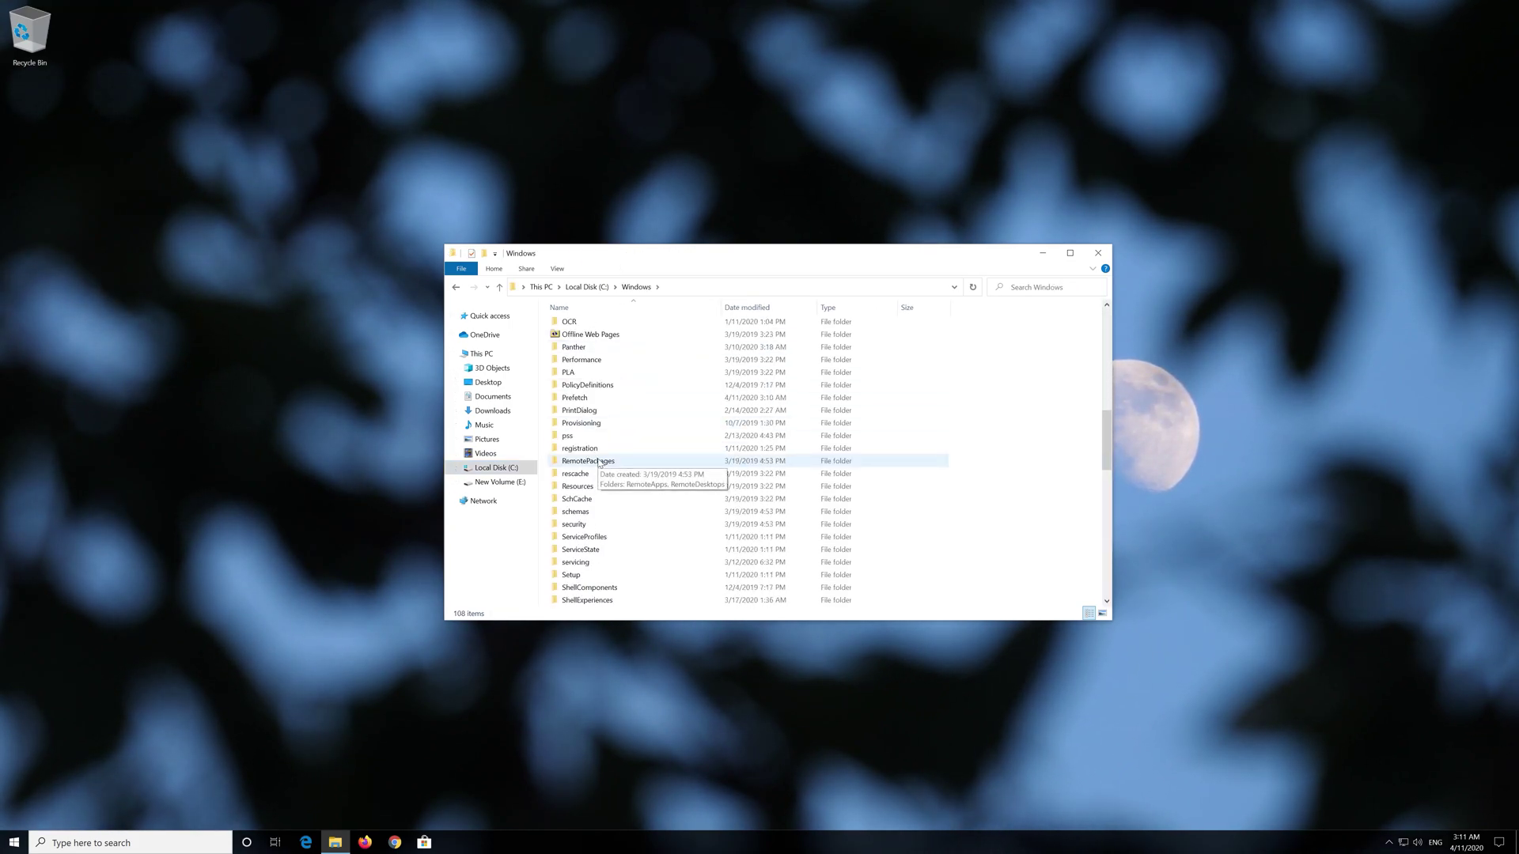
{"action": "scroll", "coordinate": [598, 463], "scroll_direction": "down", "scroll_amount": 4}
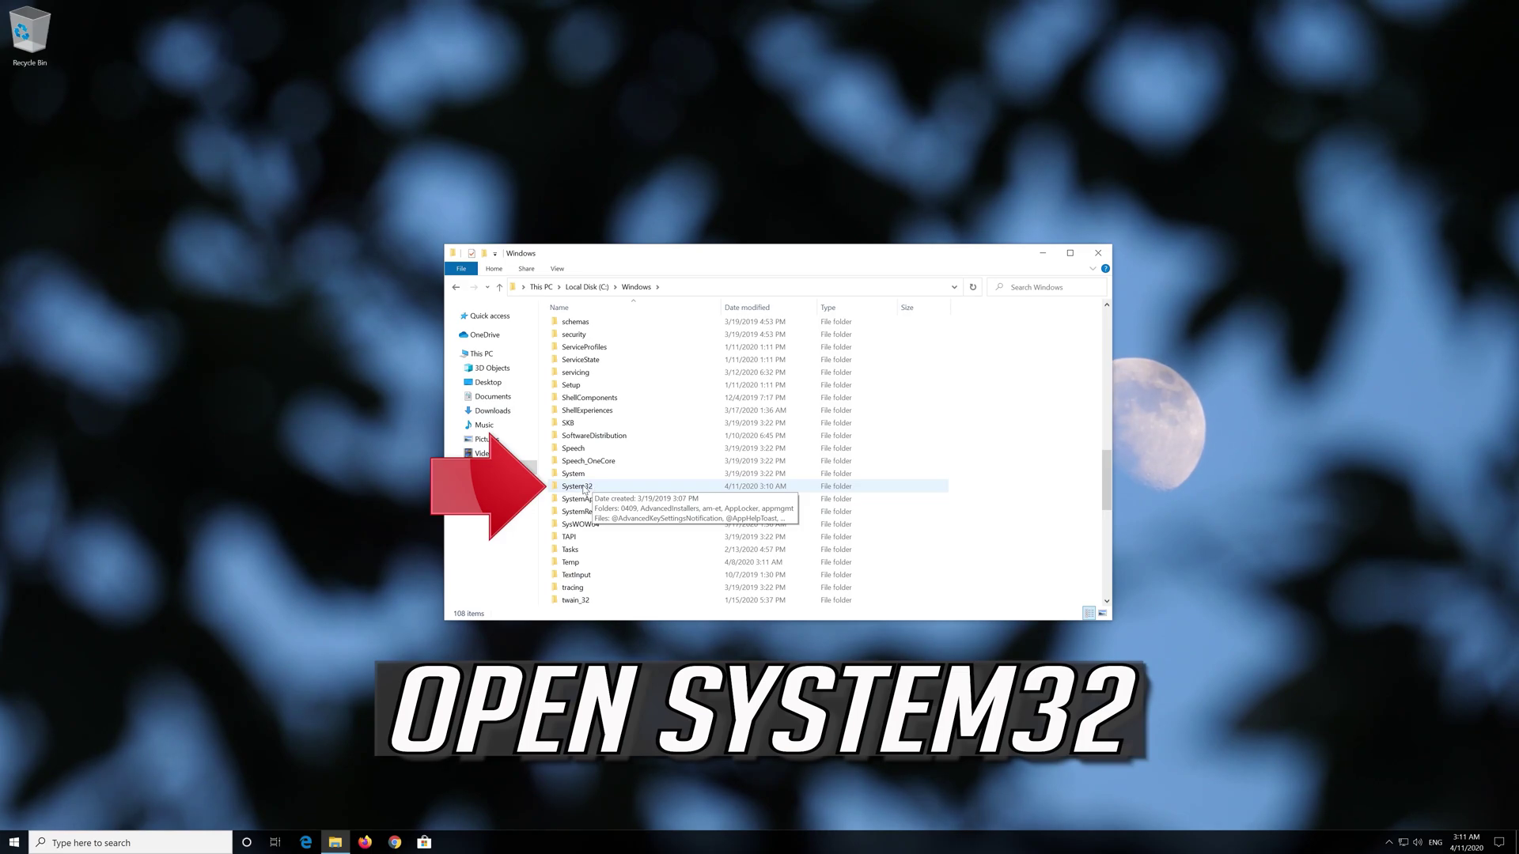
{"action": "double_click", "coordinate": [585, 488]}
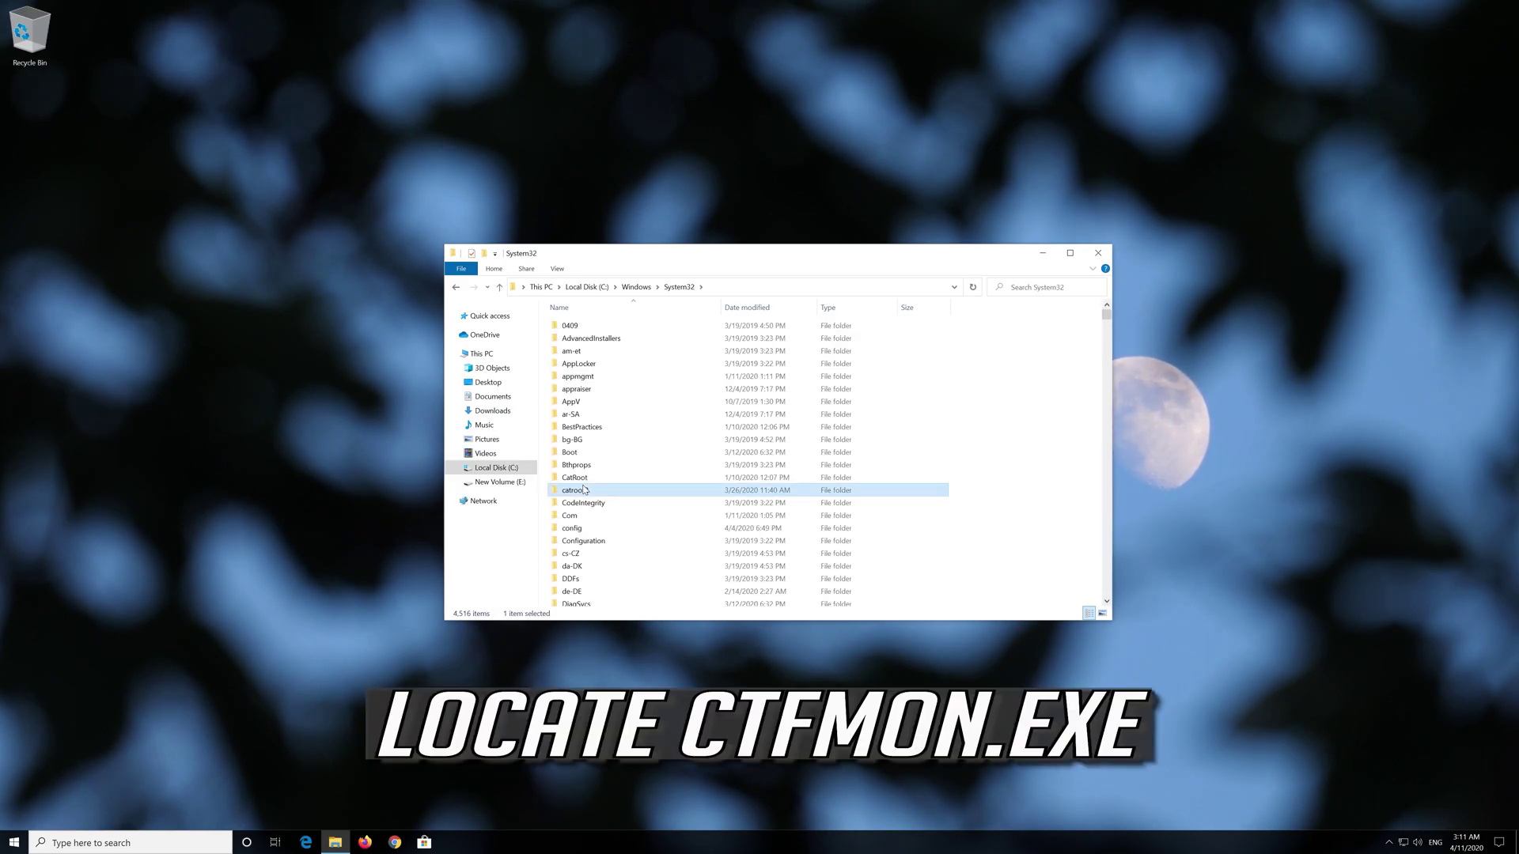
{"action": "scroll", "coordinate": [584, 489], "scroll_direction": "down", "scroll_amount": 2}
{"action": "scroll", "coordinate": [583, 489], "scroll_direction": "down", "scroll_amount": 4}
{"action": "scroll", "coordinate": [584, 490], "scroll_direction": "down", "scroll_amount": 7}
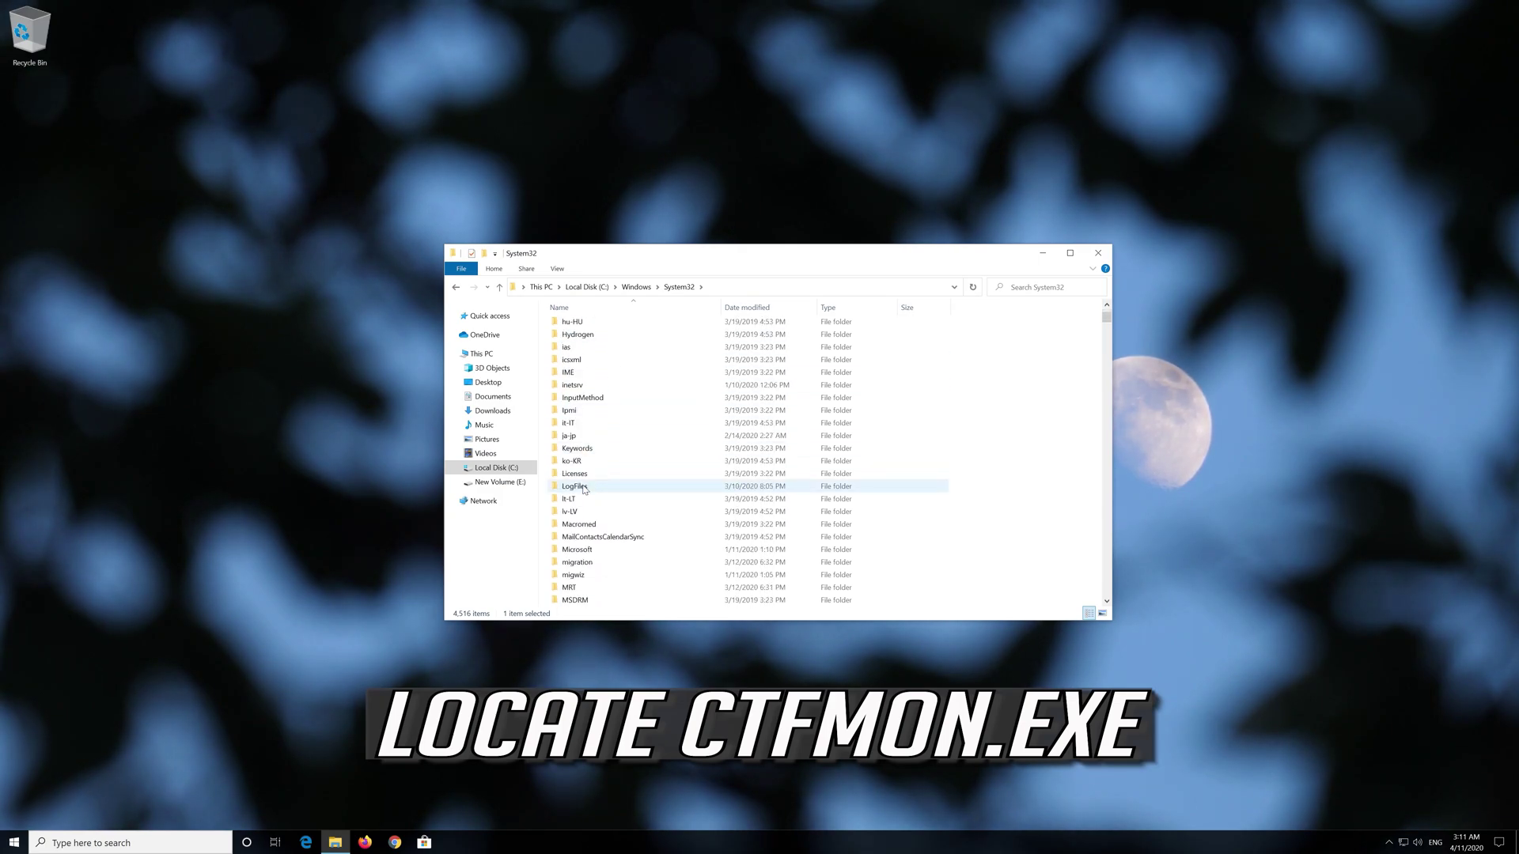
{"action": "scroll", "coordinate": [584, 490], "scroll_direction": "down", "scroll_amount": 10}
{"action": "scroll", "coordinate": [584, 489], "scroll_direction": "down", "scroll_amount": 10}
{"action": "scroll", "coordinate": [584, 490], "scroll_direction": "down", "scroll_amount": 10}
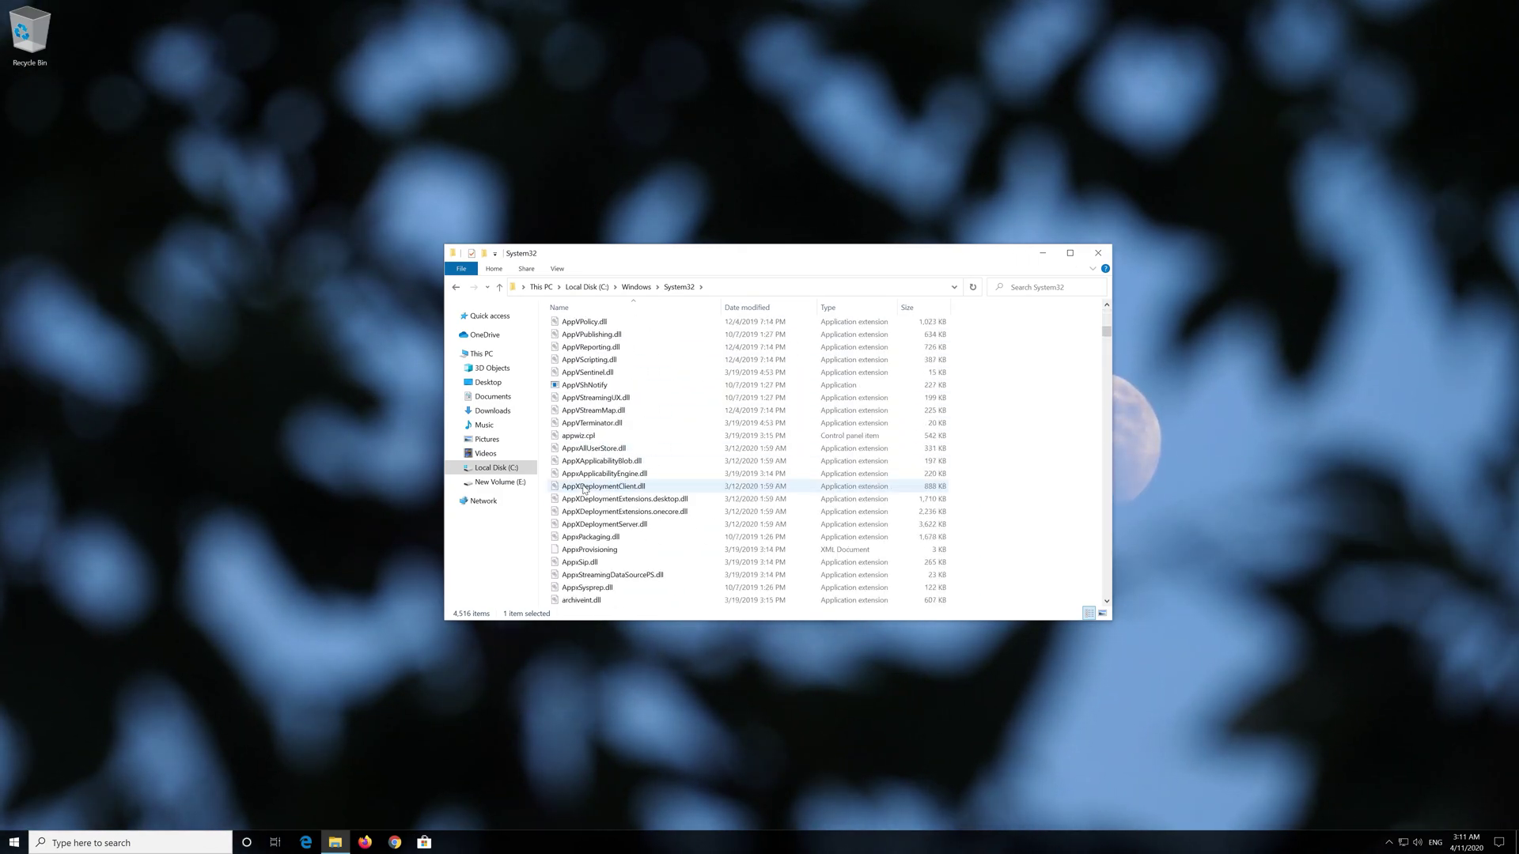
{"action": "scroll", "coordinate": [584, 490], "scroll_direction": "down", "scroll_amount": 10}
{"action": "scroll", "coordinate": [584, 489], "scroll_direction": "down", "scroll_amount": 10}
{"action": "scroll", "coordinate": [584, 488], "scroll_direction": "down", "scroll_amount": 10}
{"action": "scroll", "coordinate": [584, 489], "scroll_direction": "down", "scroll_amount": 10}
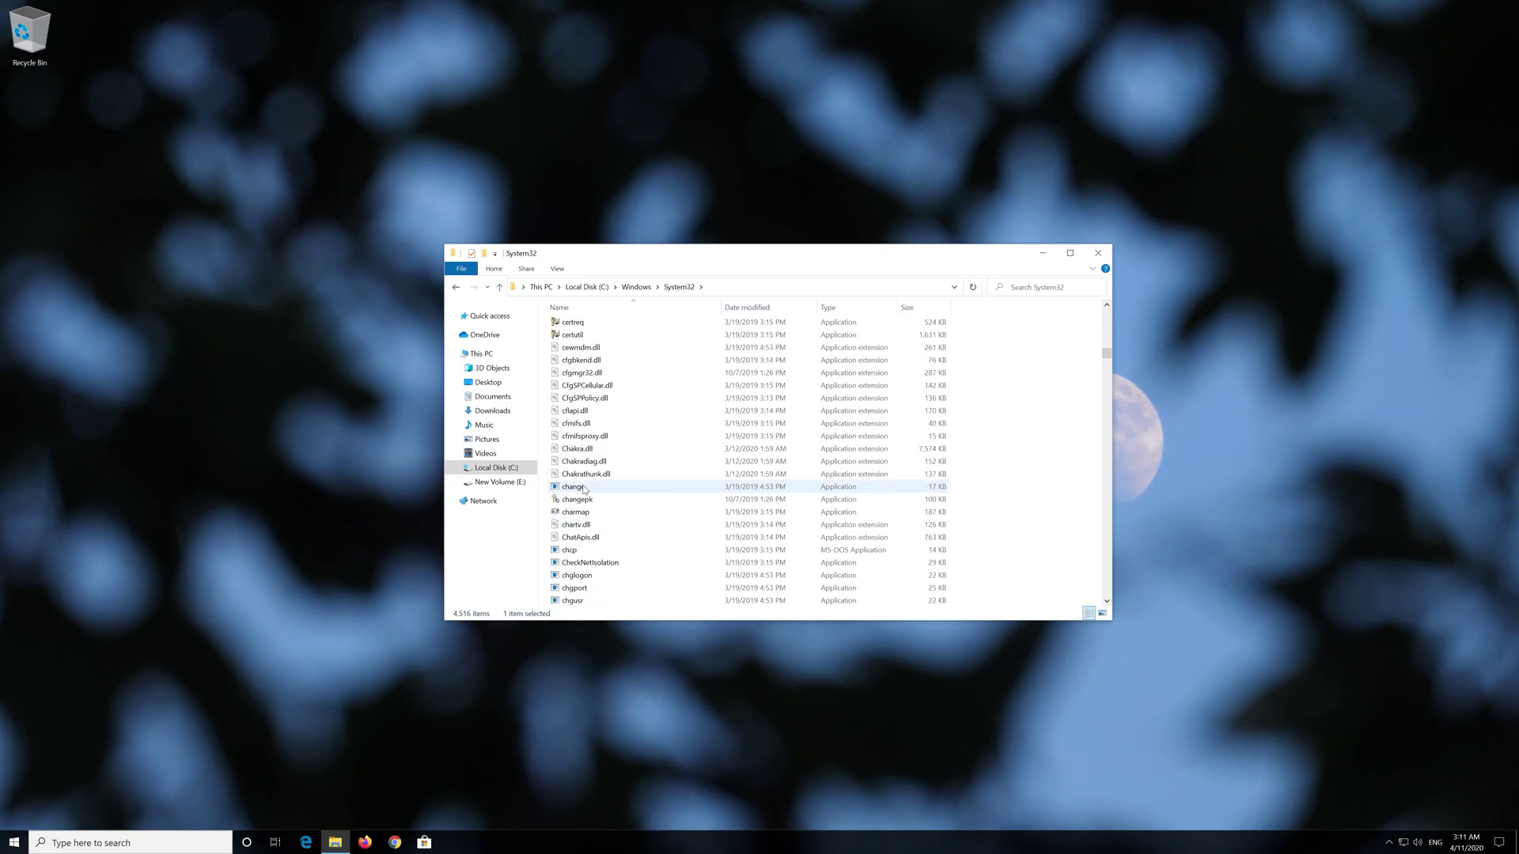
{"action": "scroll", "coordinate": [583, 489], "scroll_direction": "down", "scroll_amount": 10}
{"action": "scroll", "coordinate": [584, 489], "scroll_direction": "down", "scroll_amount": 10}
{"action": "scroll", "coordinate": [583, 489], "scroll_direction": "down", "scroll_amount": 10}
{"action": "scroll", "coordinate": [584, 489], "scroll_direction": "down", "scroll_amount": 10}
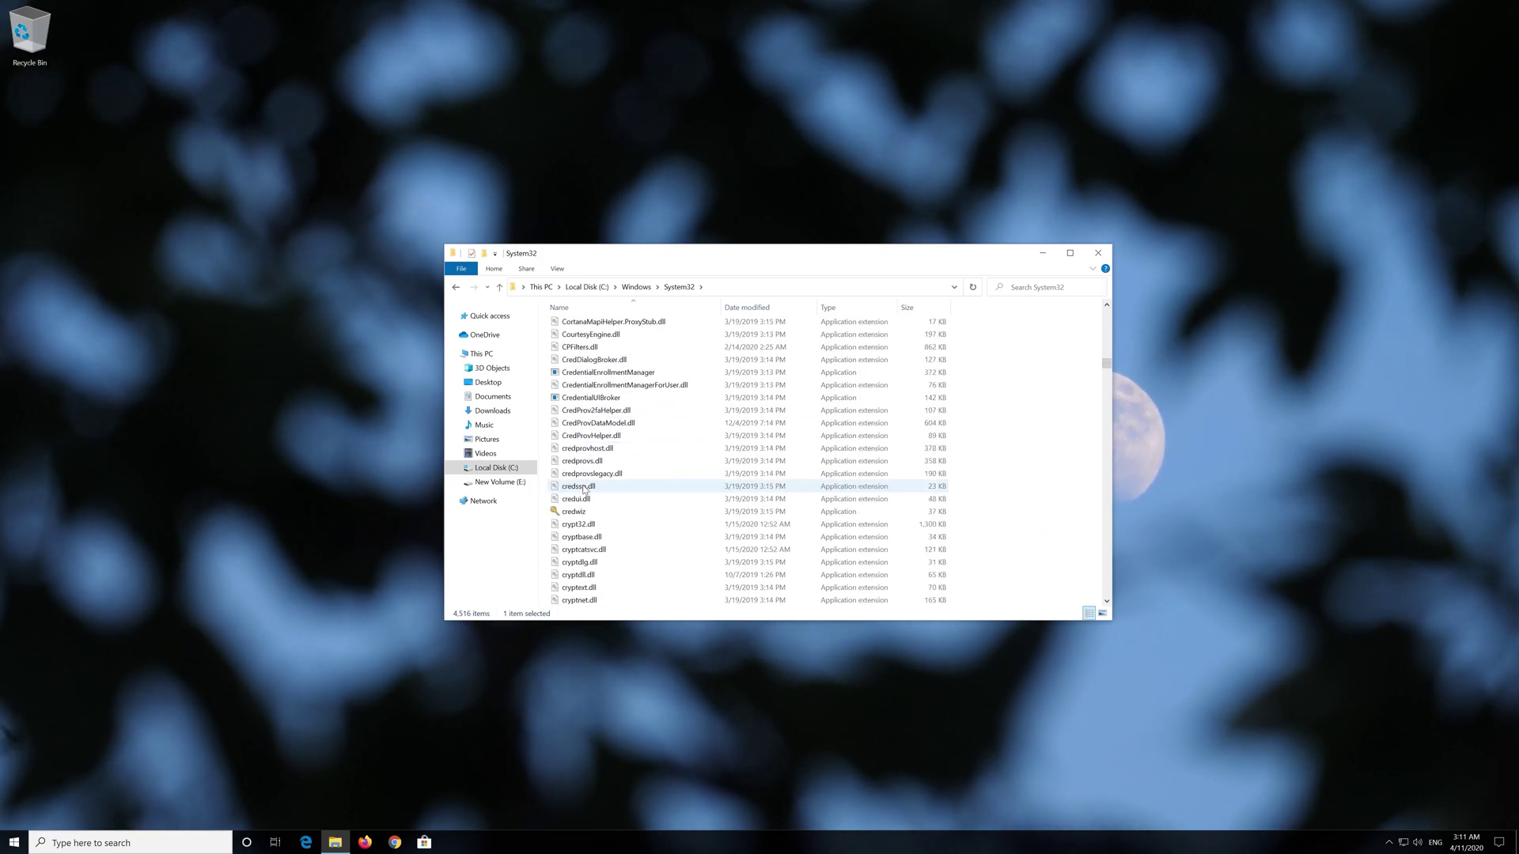
{"action": "scroll", "coordinate": [583, 489], "scroll_direction": "down", "scroll_amount": 10}
{"action": "scroll", "coordinate": [585, 489], "scroll_direction": "up", "scroll_amount": 3}
Select ctfmon in System32 and show its context menu
{"action": "left_click", "coordinate": [614, 387]}
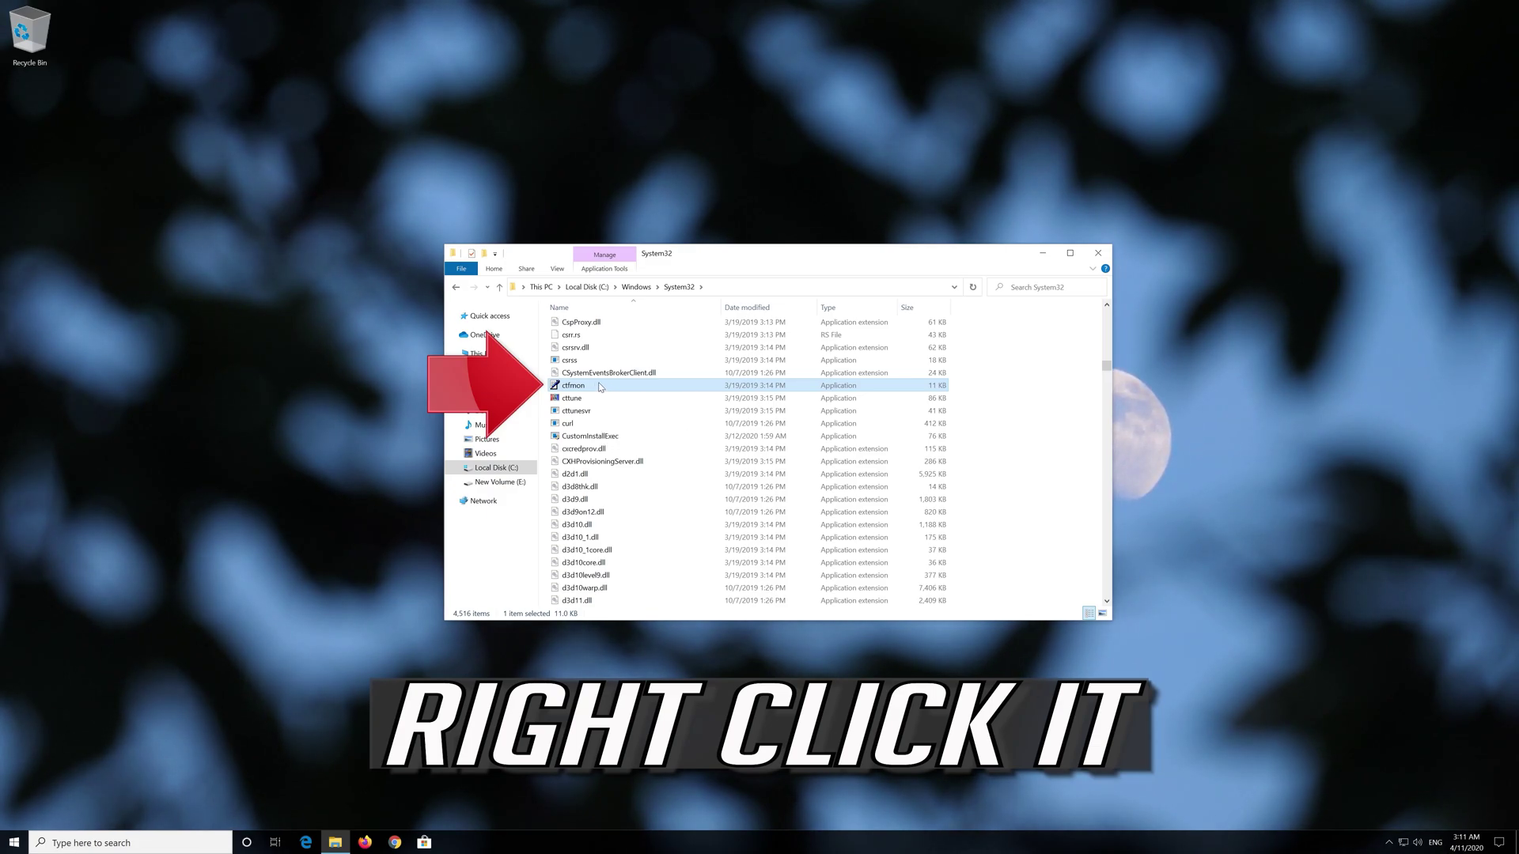
{"action": "right_click", "coordinate": [599, 385]}
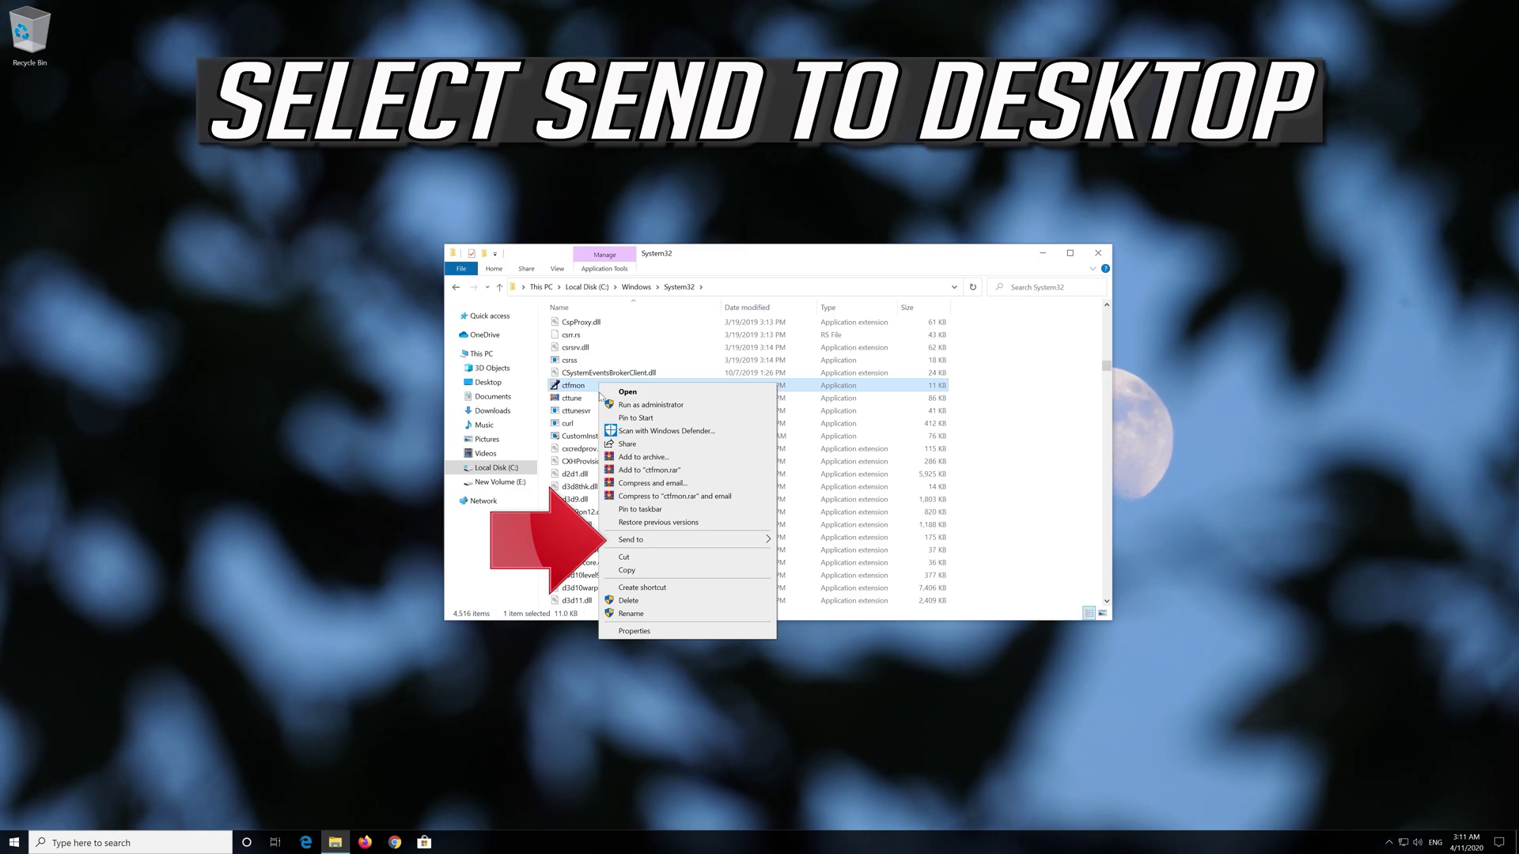
{"action": "mouse_move", "coordinate": [641, 538]}
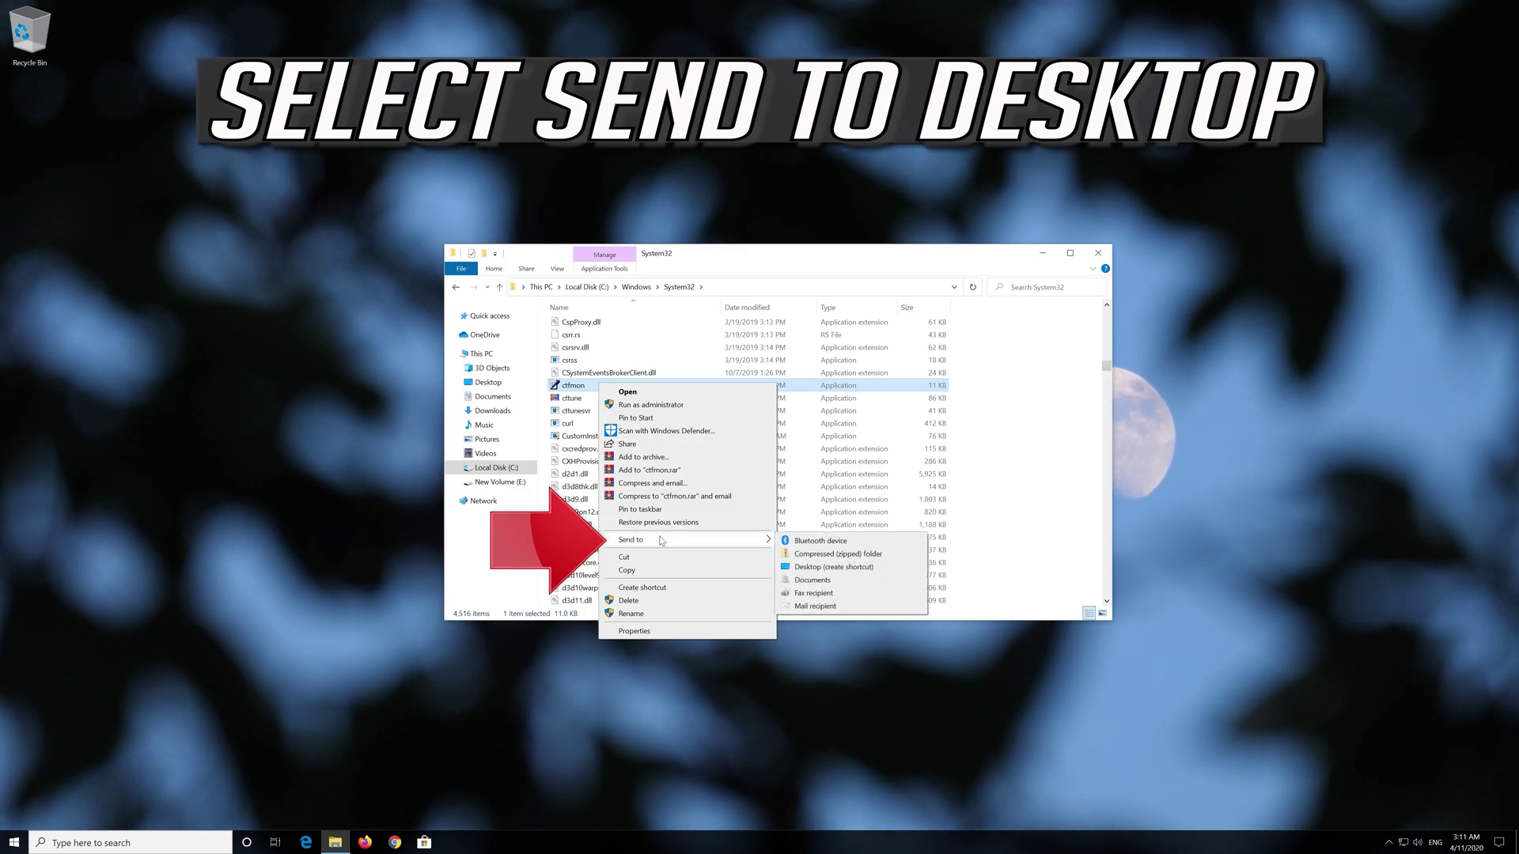
Send ctfmon to Desktop (create shortcut) and close the System32 window
{"action": "left_click", "coordinate": [829, 567]}
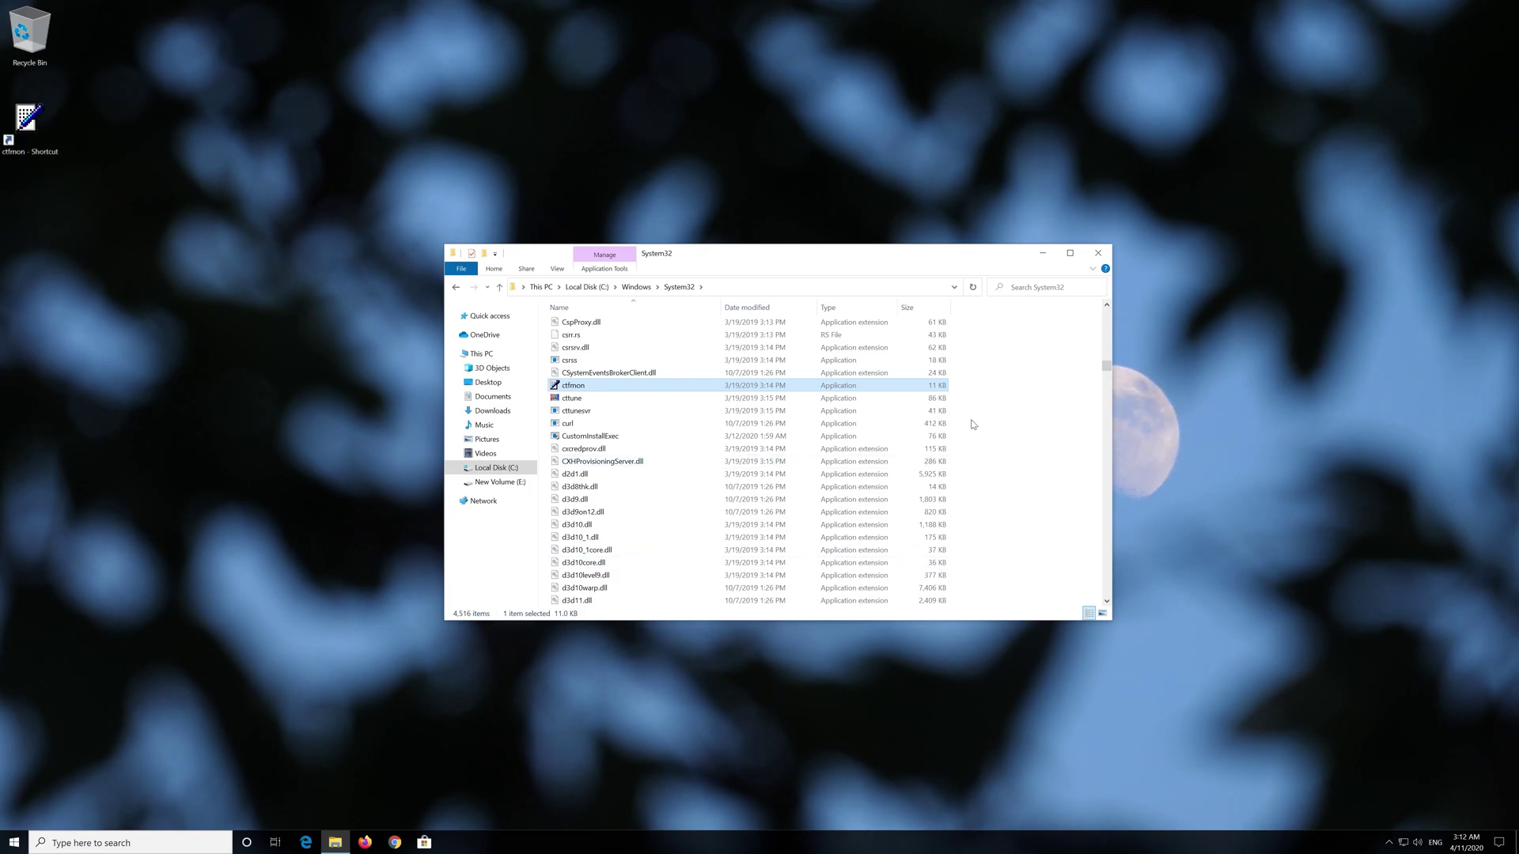
{"action": "left_click", "coordinate": [1094, 259]}
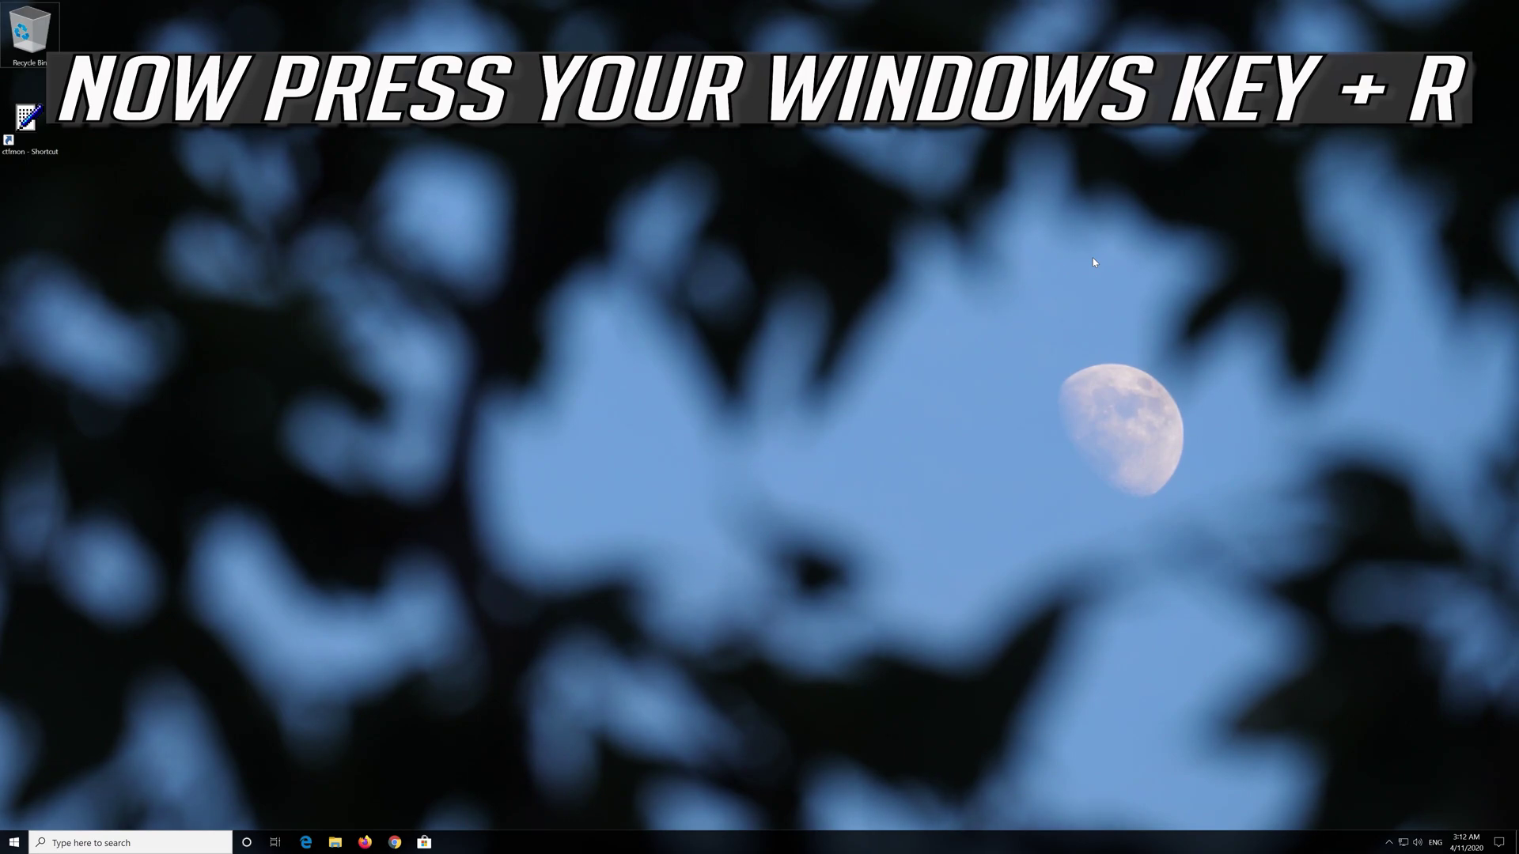
{"action": "key", "text": "super+r"}
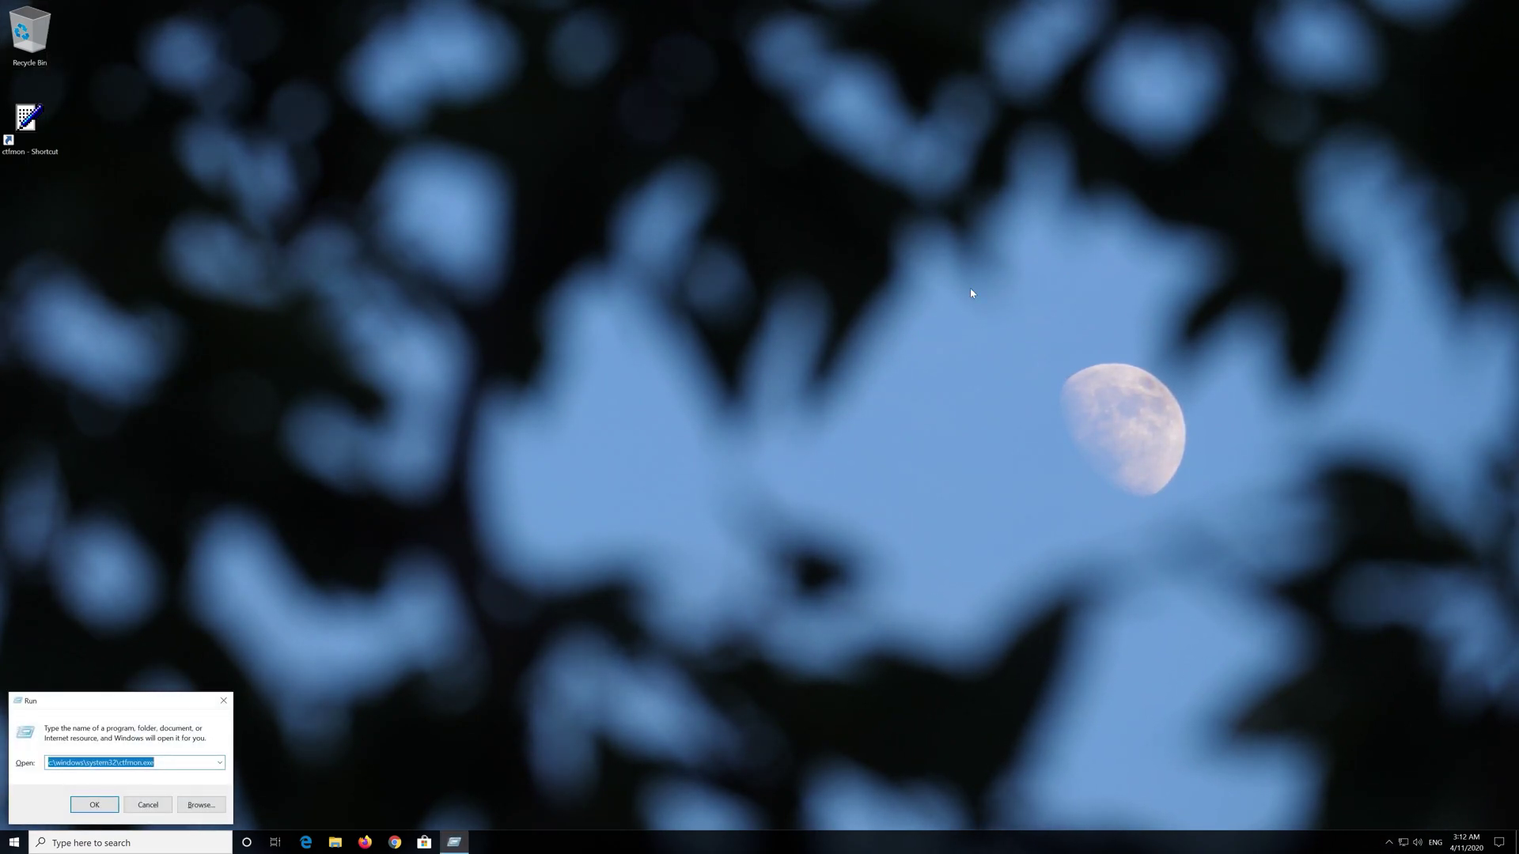
Run shell:startup from the centred Run dialog to open the empty Startup folder
{"action": "mouse_move", "coordinate": [141, 708]}
{"action": "left_mouse_down"}
{"action": "mouse_move", "coordinate": [869, 333]}
{"action": "mouse_move", "coordinate": [769, 332]}
{"action": "left_mouse_up"}
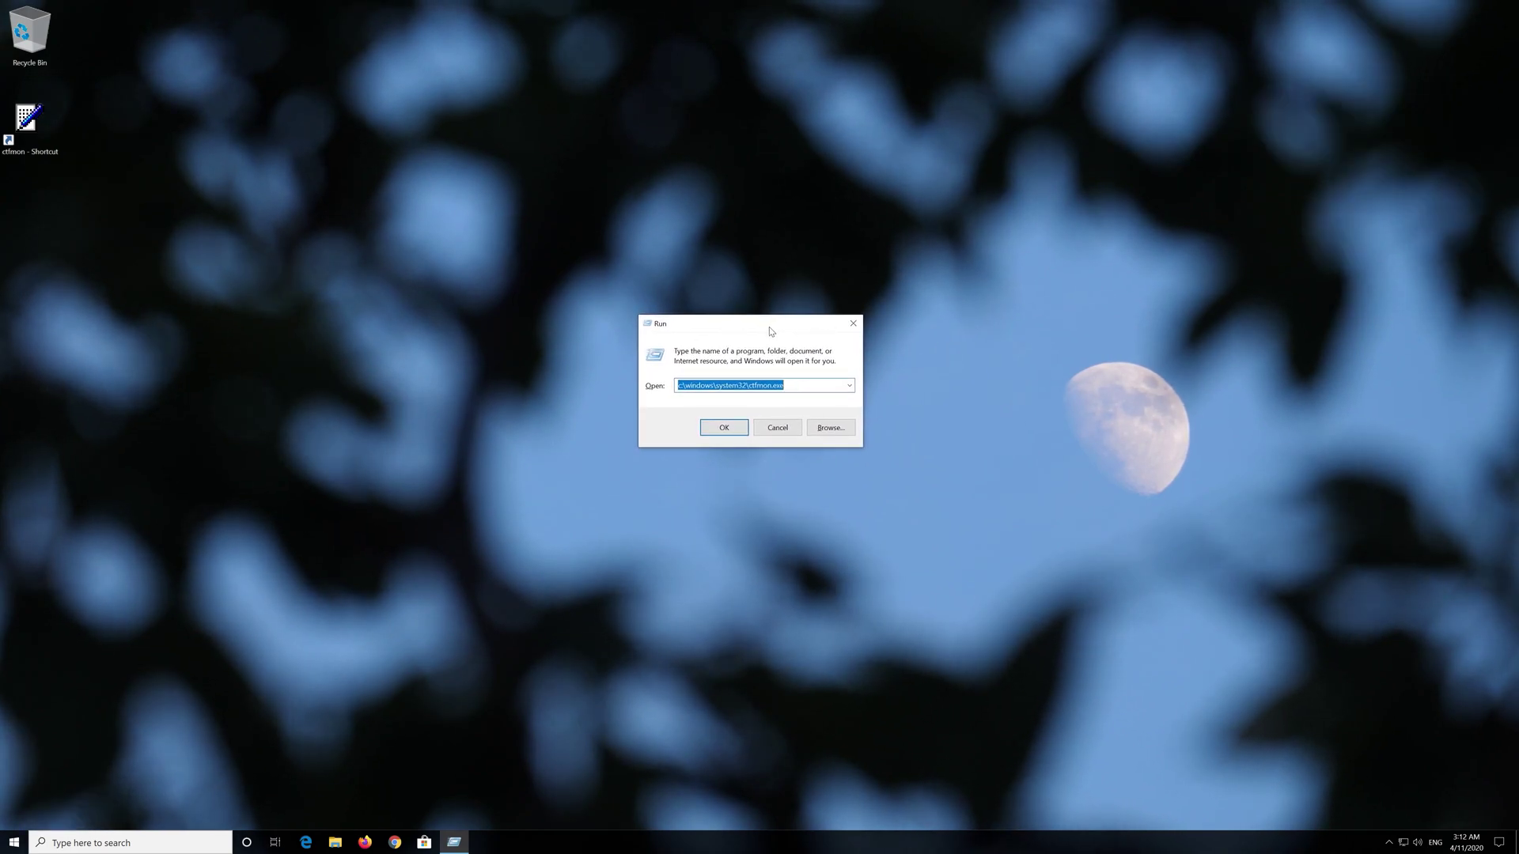
{"action": "type", "text": "shell"}
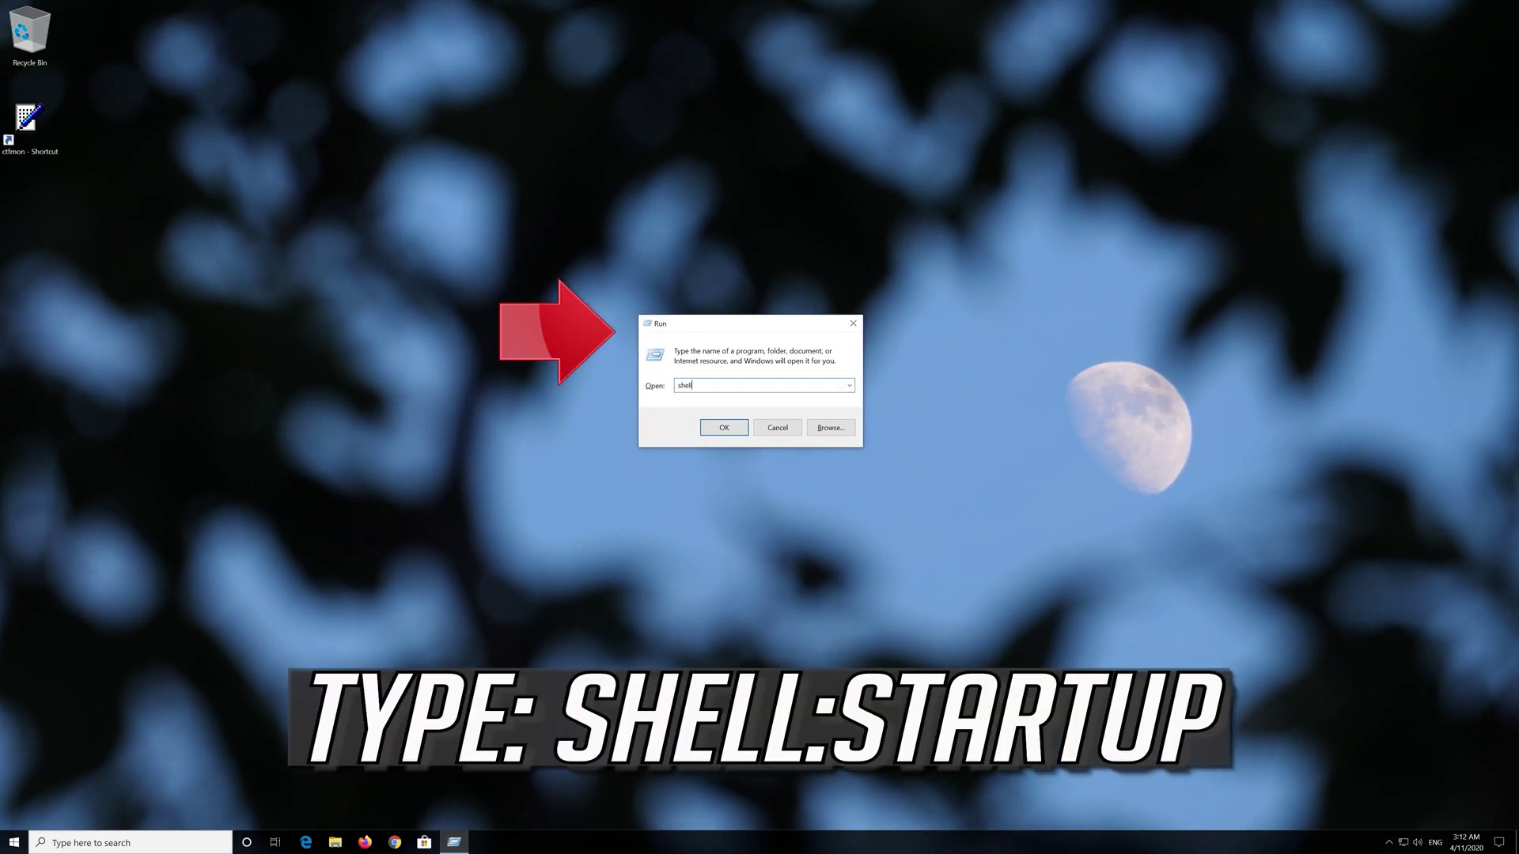
{"action": "type", "text": ":startu"}
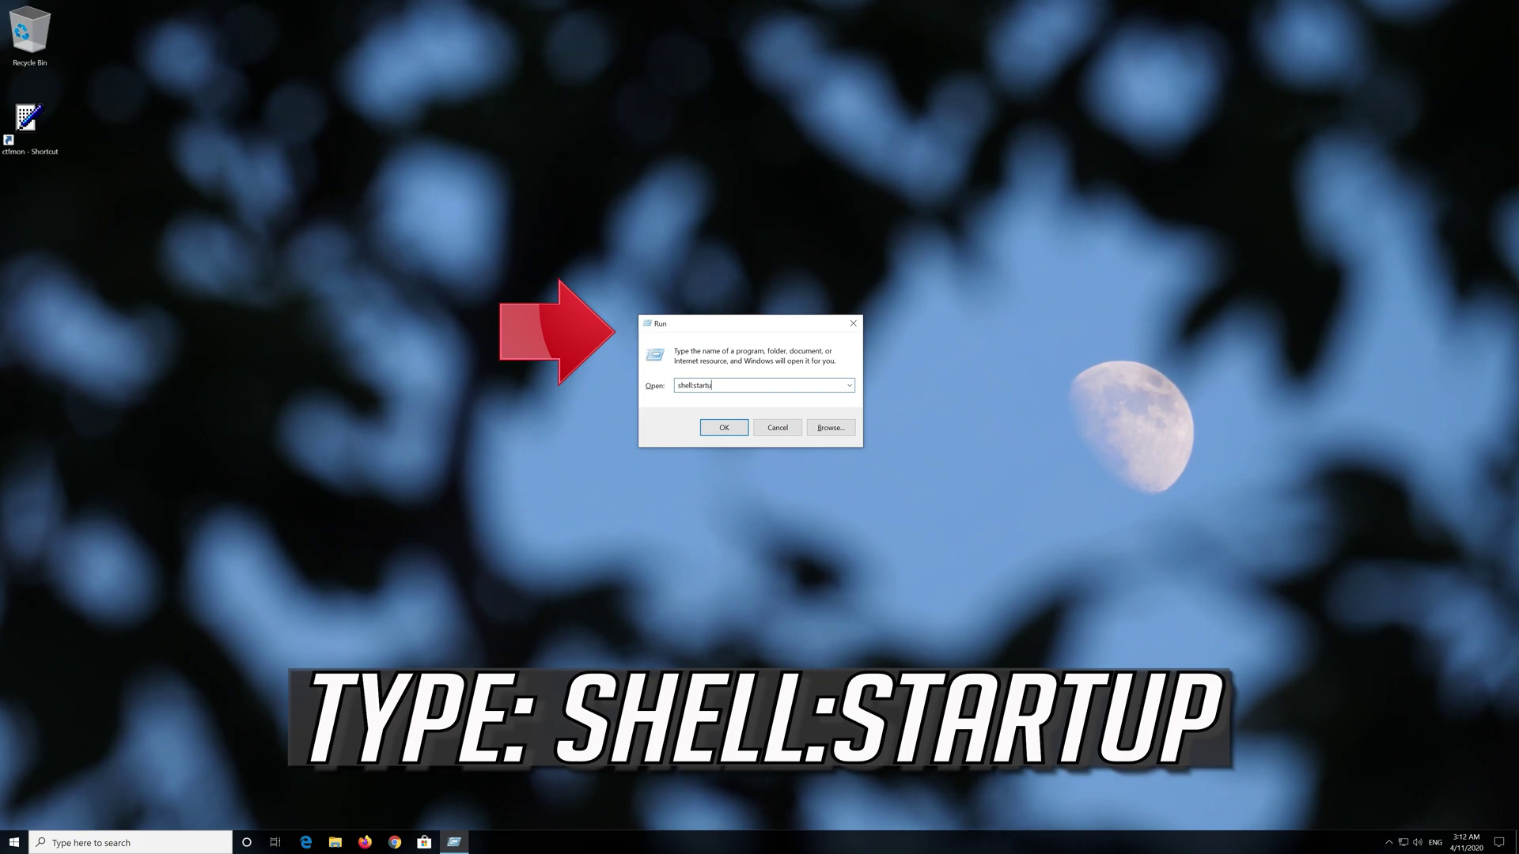
{"action": "type", "text": "p"}
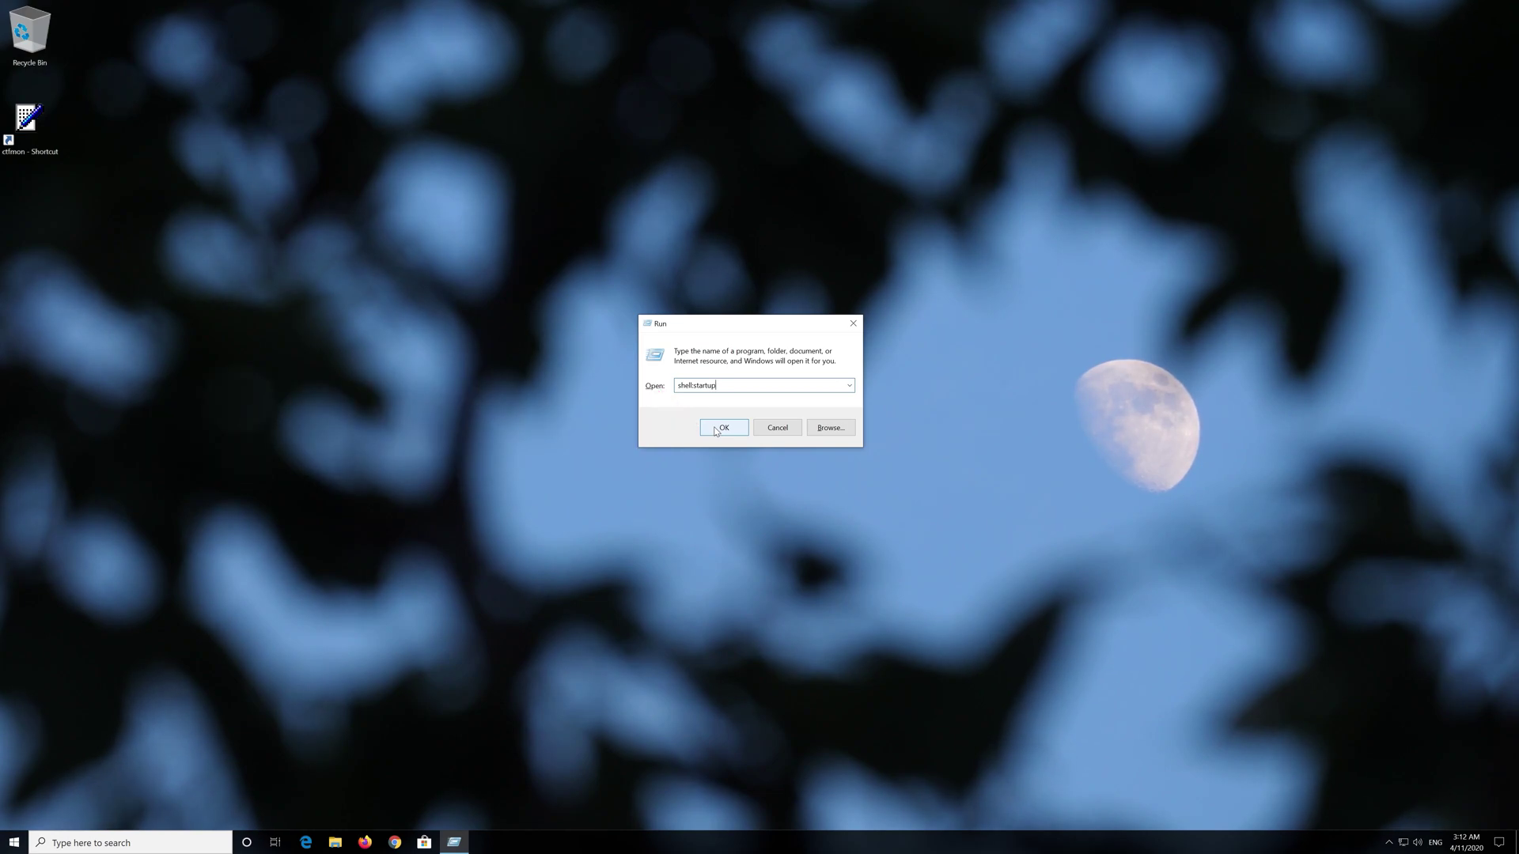
{"action": "left_click", "coordinate": [716, 430]}
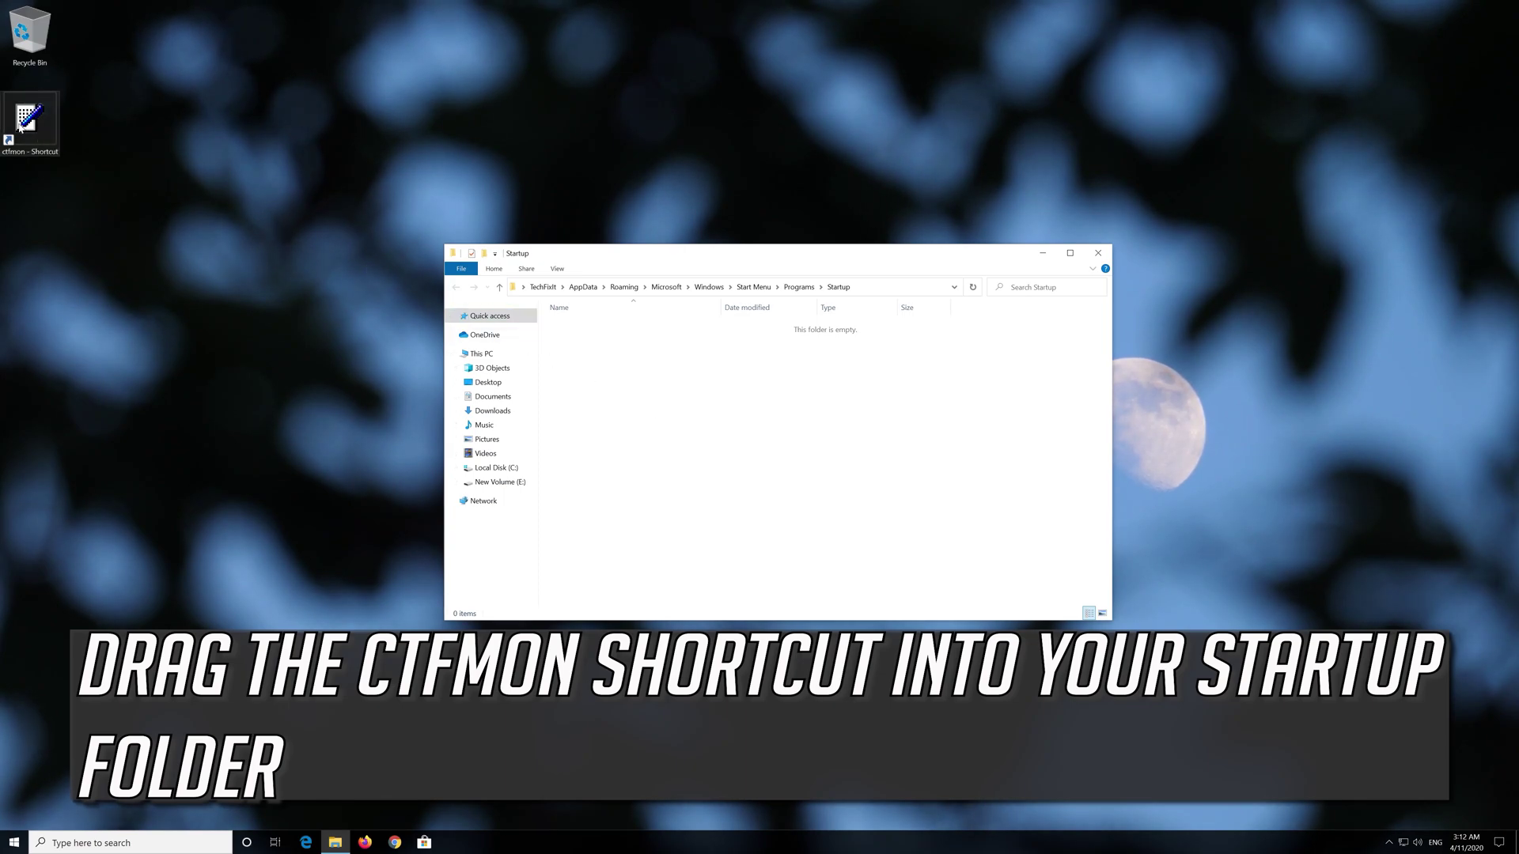
Move 'ctfmon - Shortcut' from the desktop into the Startup folder window
{"action": "left_click_drag", "start_coordinate": [22, 128], "coordinate": [655, 378]}
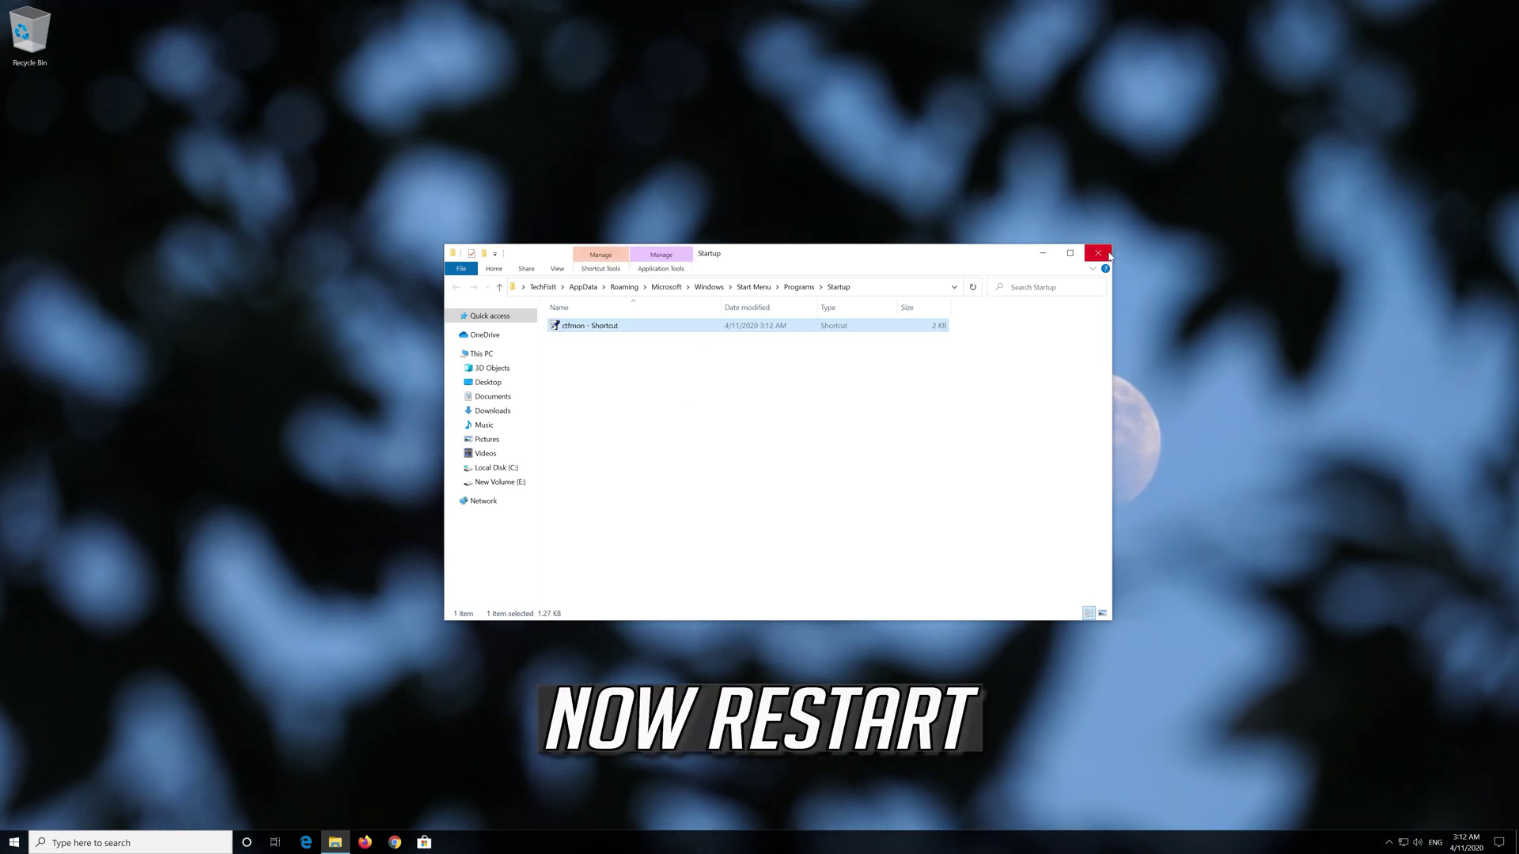
Close the Startup folder and bring up Restart under the Start menu's Power options
{"action": "left_click", "coordinate": [1109, 254]}
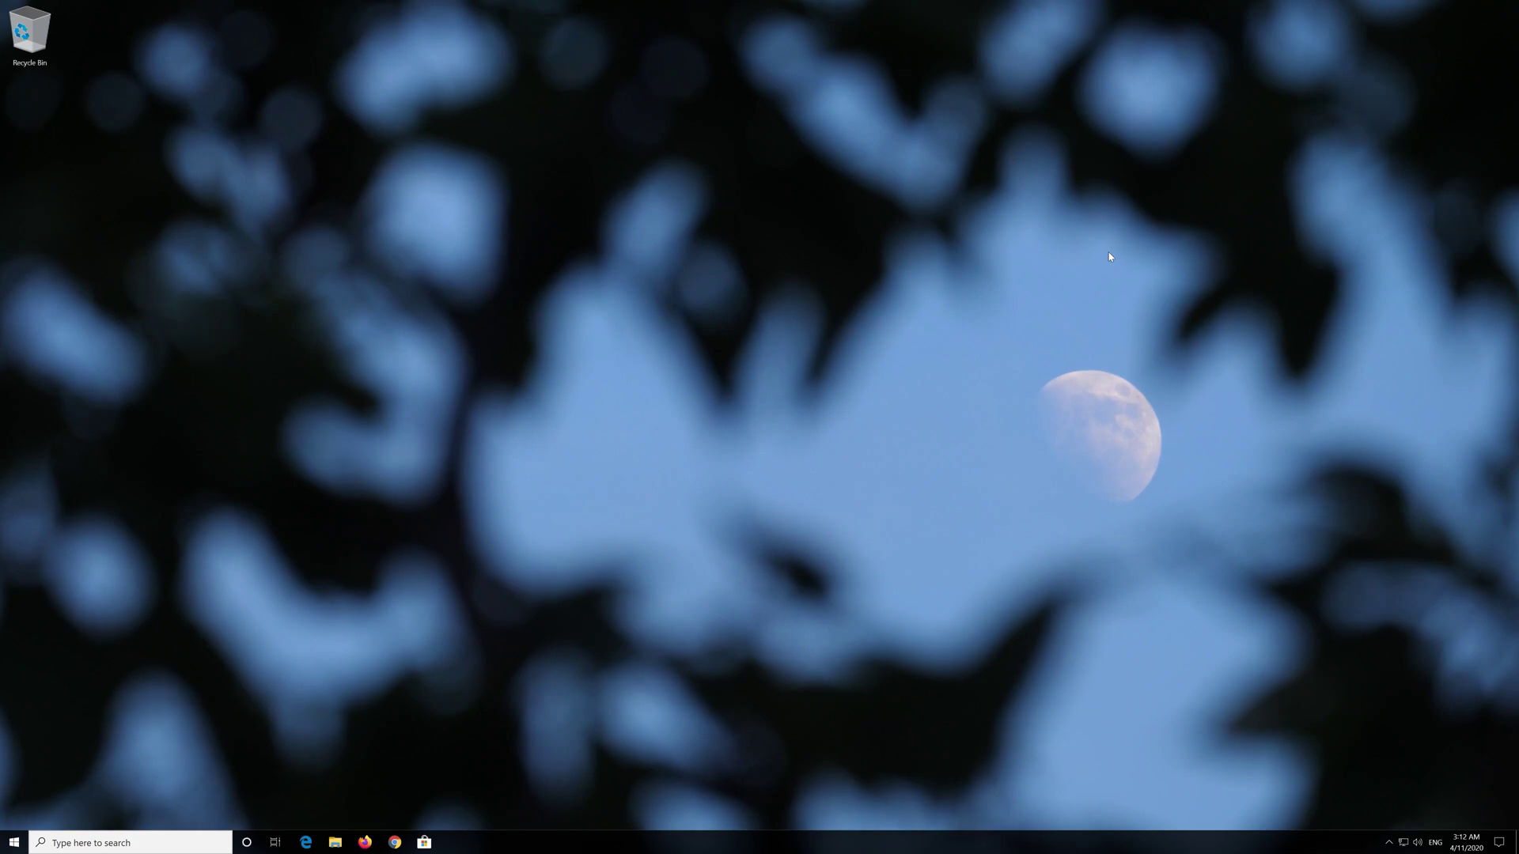
{"action": "left_click", "coordinate": [13, 841]}
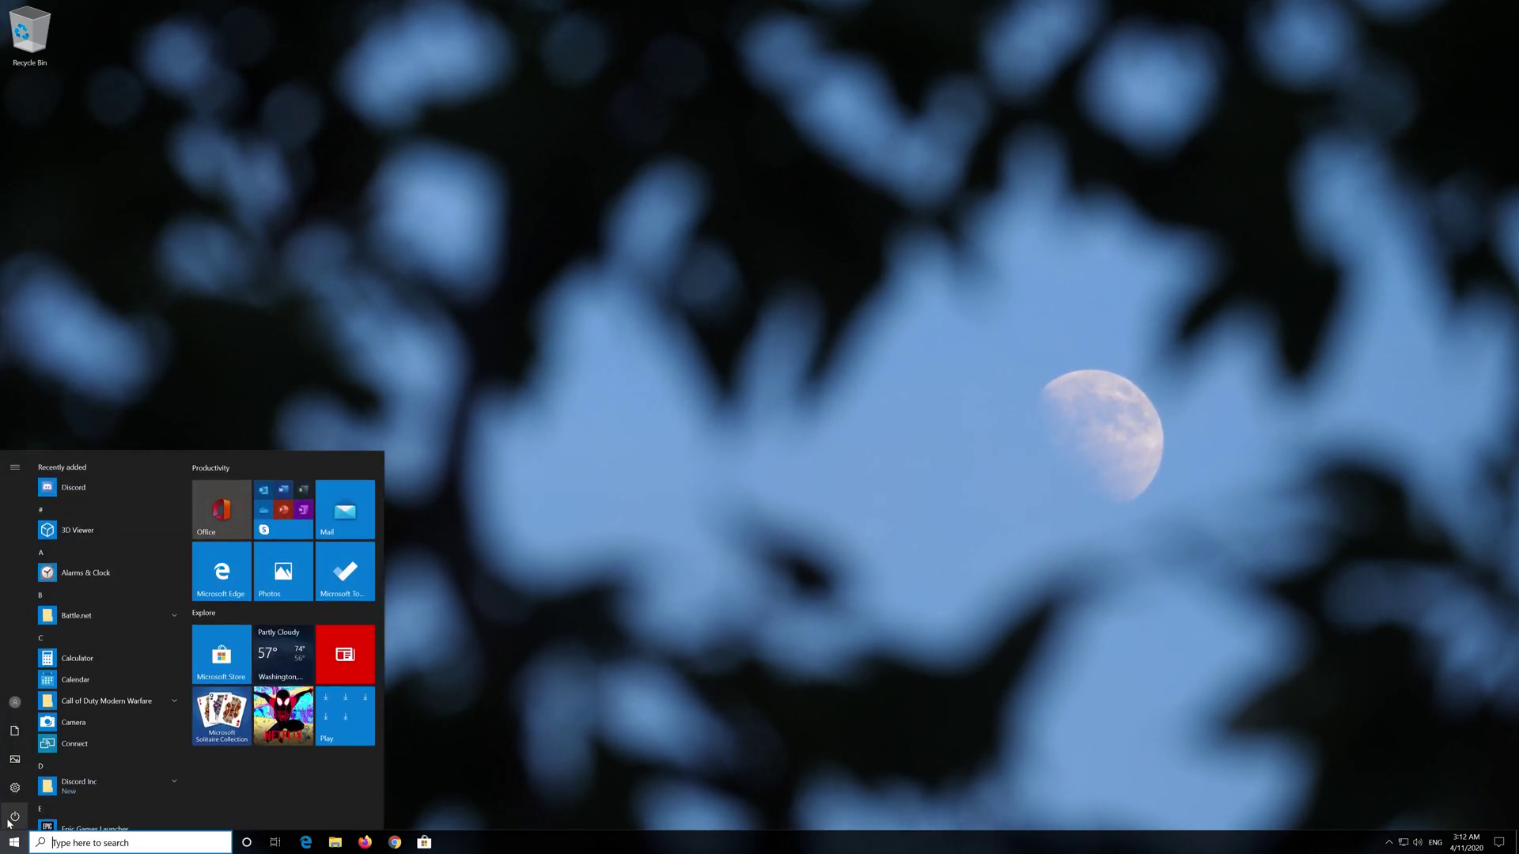
{"action": "left_click", "coordinate": [14, 817]}
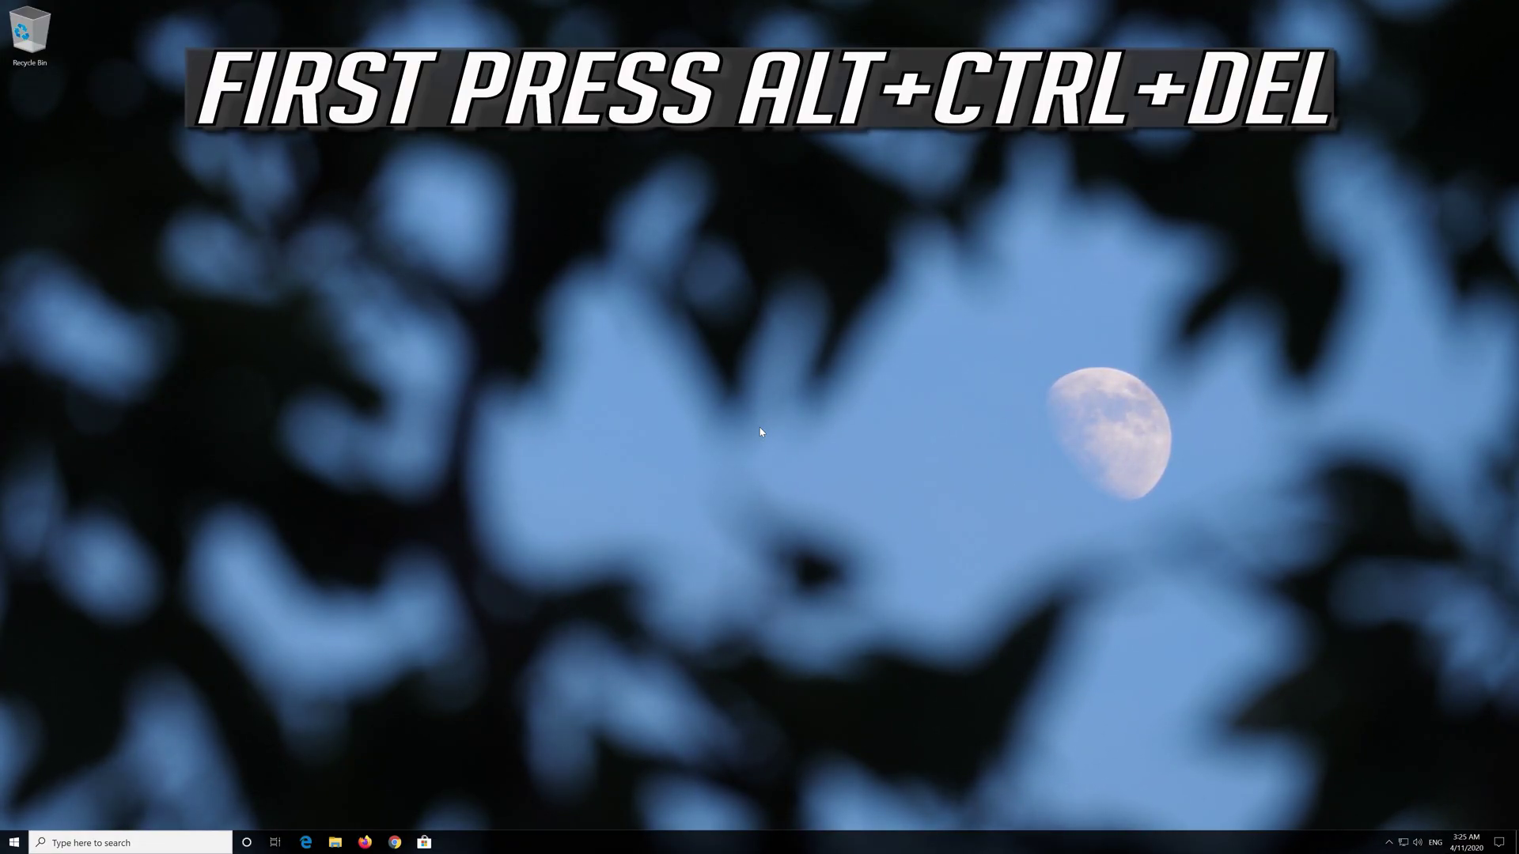
Open Task Manager from the Ctrl+Alt+Del screen and bring up Windows Explorer's process actions
{"action": "key", "text": "ctrl+alt+Delete"}
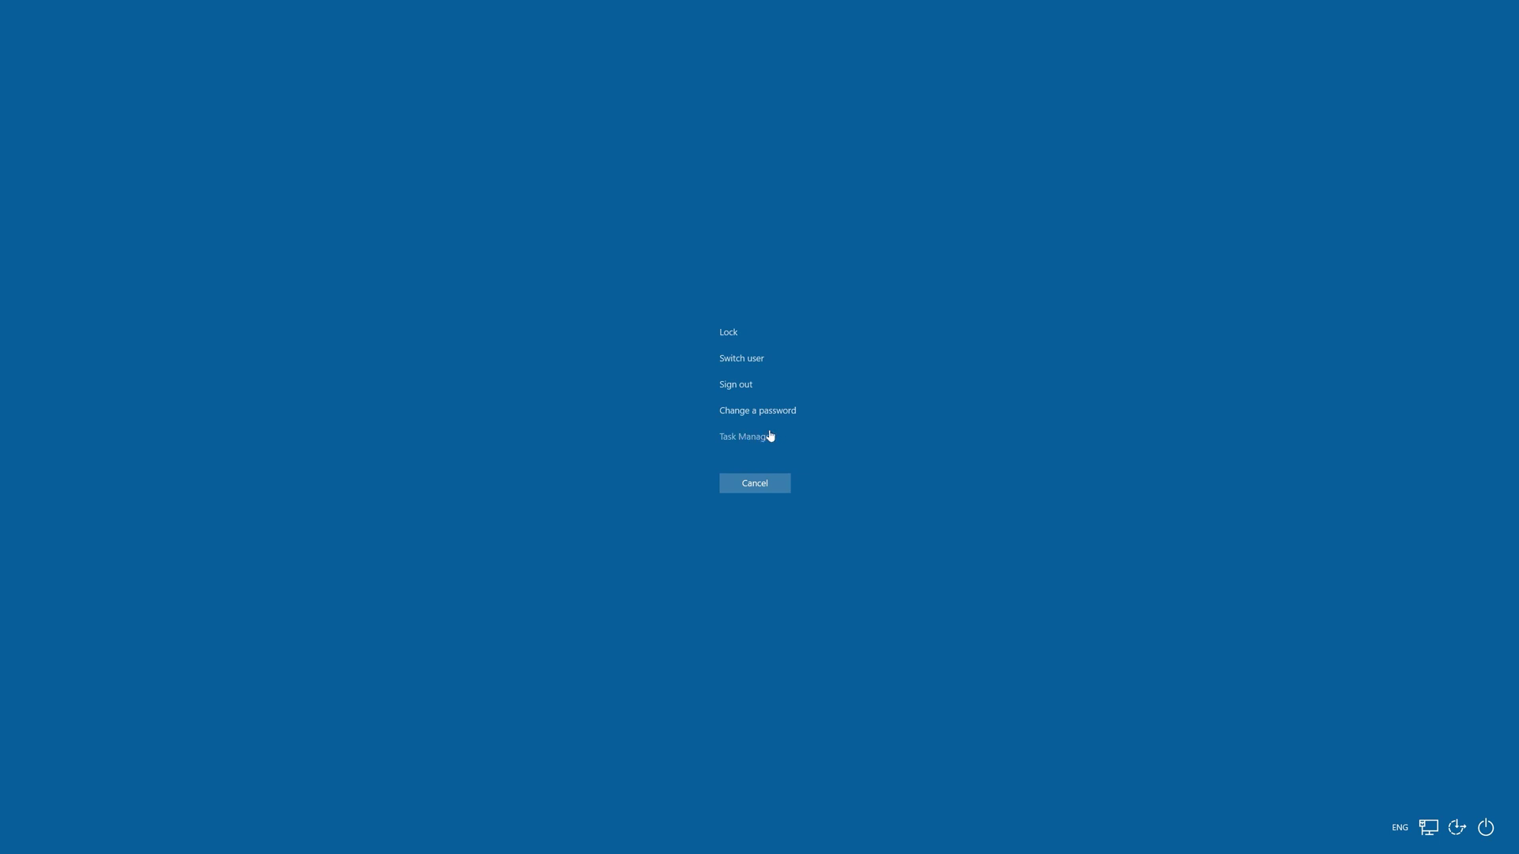
{"action": "left_click", "coordinate": [749, 439]}
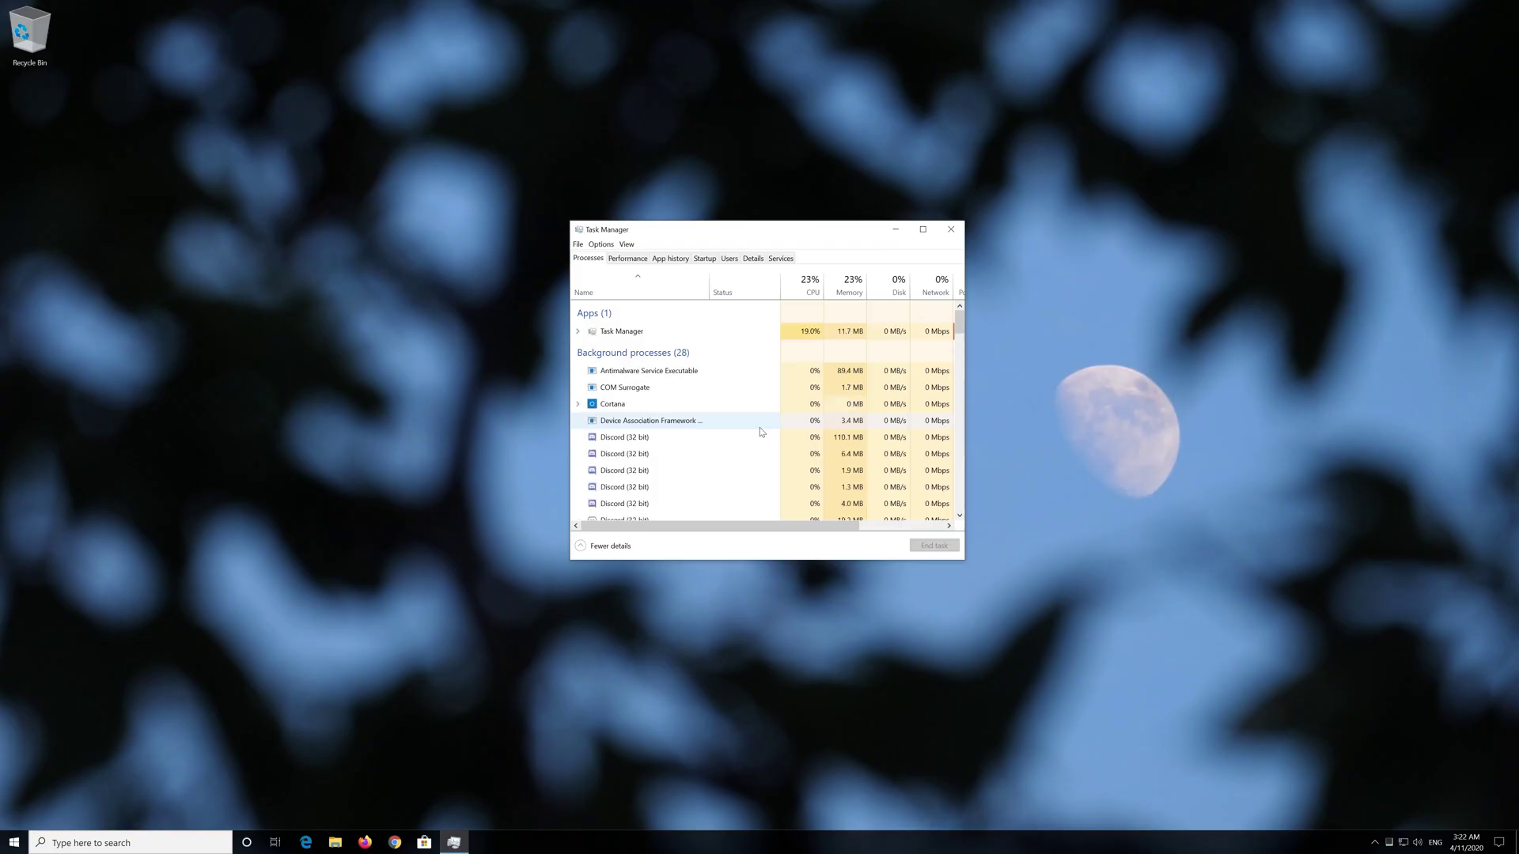
{"action": "scroll", "coordinate": [761, 432], "scroll_direction": "down", "scroll_amount": 1}
{"action": "scroll", "coordinate": [760, 432], "scroll_direction": "down", "scroll_amount": 3}
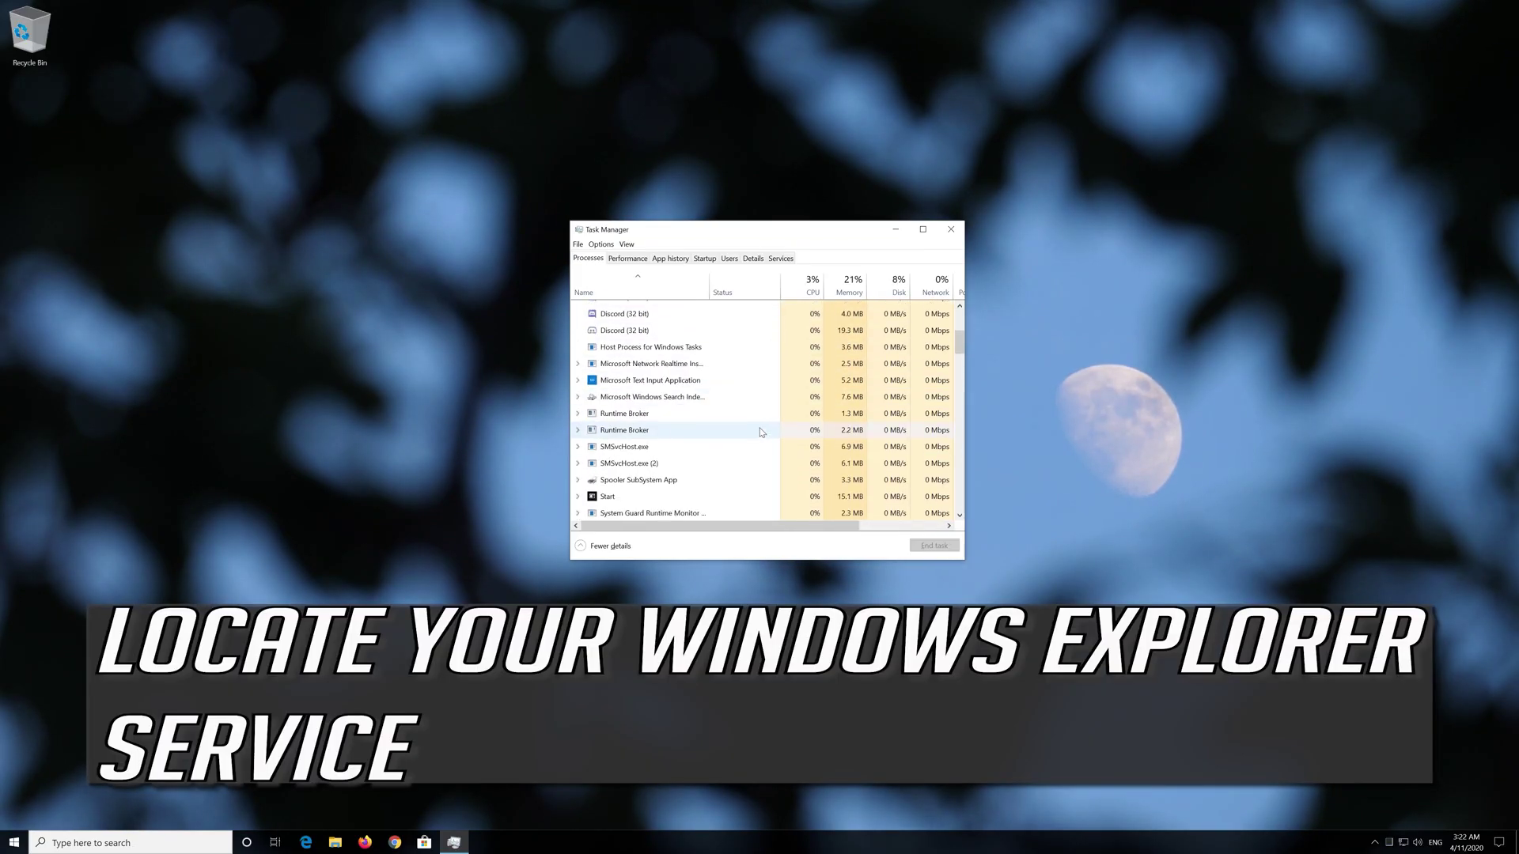
{"action": "scroll", "coordinate": [761, 432], "scroll_direction": "down", "scroll_amount": 4}
{"action": "scroll", "coordinate": [761, 432], "scroll_direction": "down", "scroll_amount": 4}
{"action": "scroll", "coordinate": [760, 432], "scroll_direction": "down", "scroll_amount": 4}
{"action": "scroll", "coordinate": [761, 432], "scroll_direction": "down", "scroll_amount": 4}
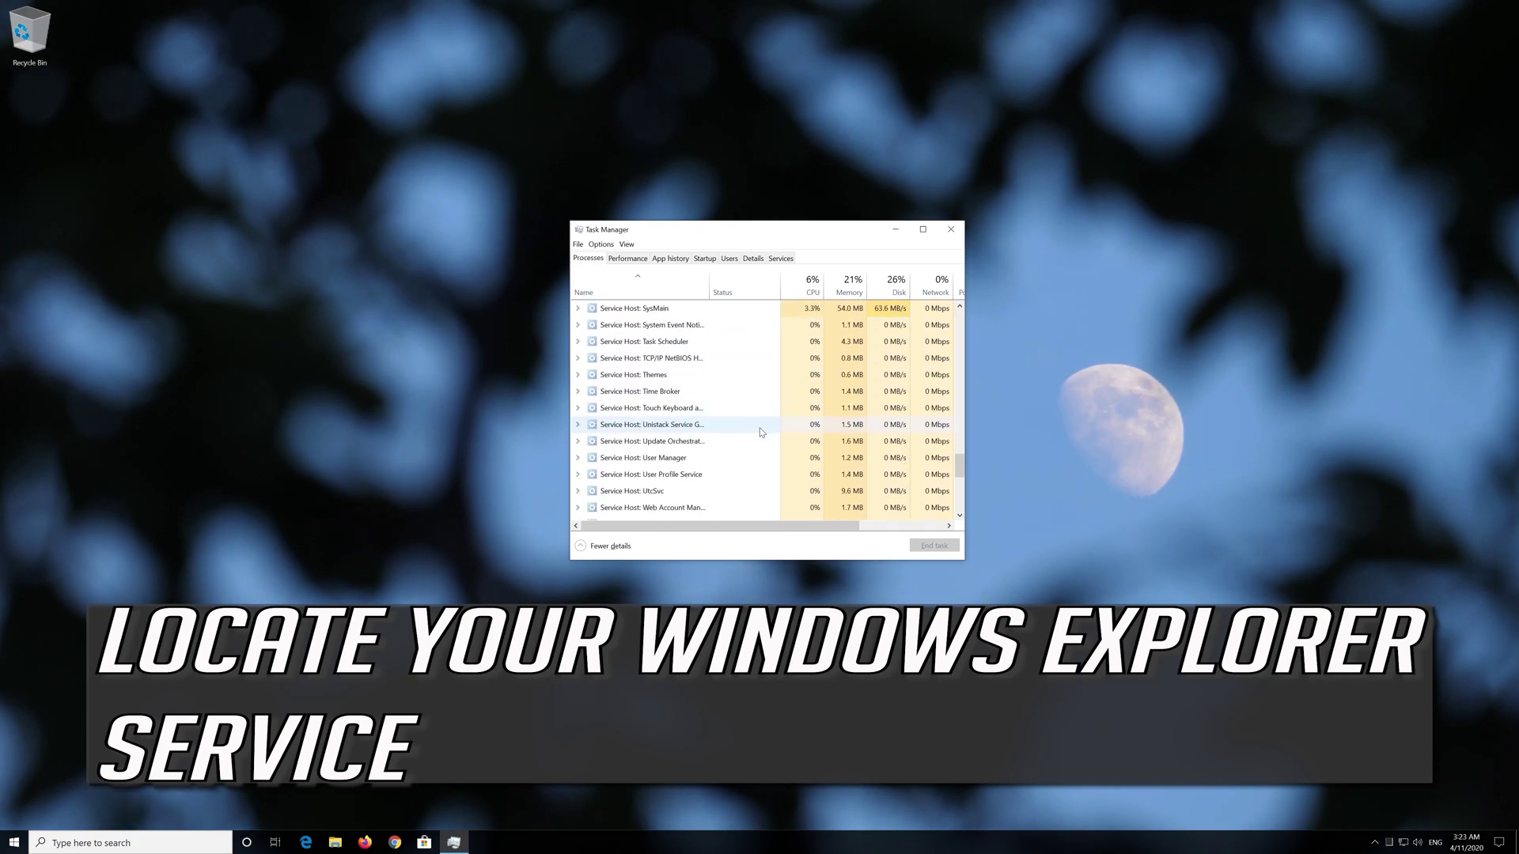
{"action": "scroll", "coordinate": [761, 432], "scroll_direction": "down", "scroll_amount": 4}
{"action": "scroll", "coordinate": [760, 432], "scroll_direction": "down", "scroll_amount": 2}
{"action": "scroll", "coordinate": [760, 432], "scroll_direction": "down", "scroll_amount": 3}
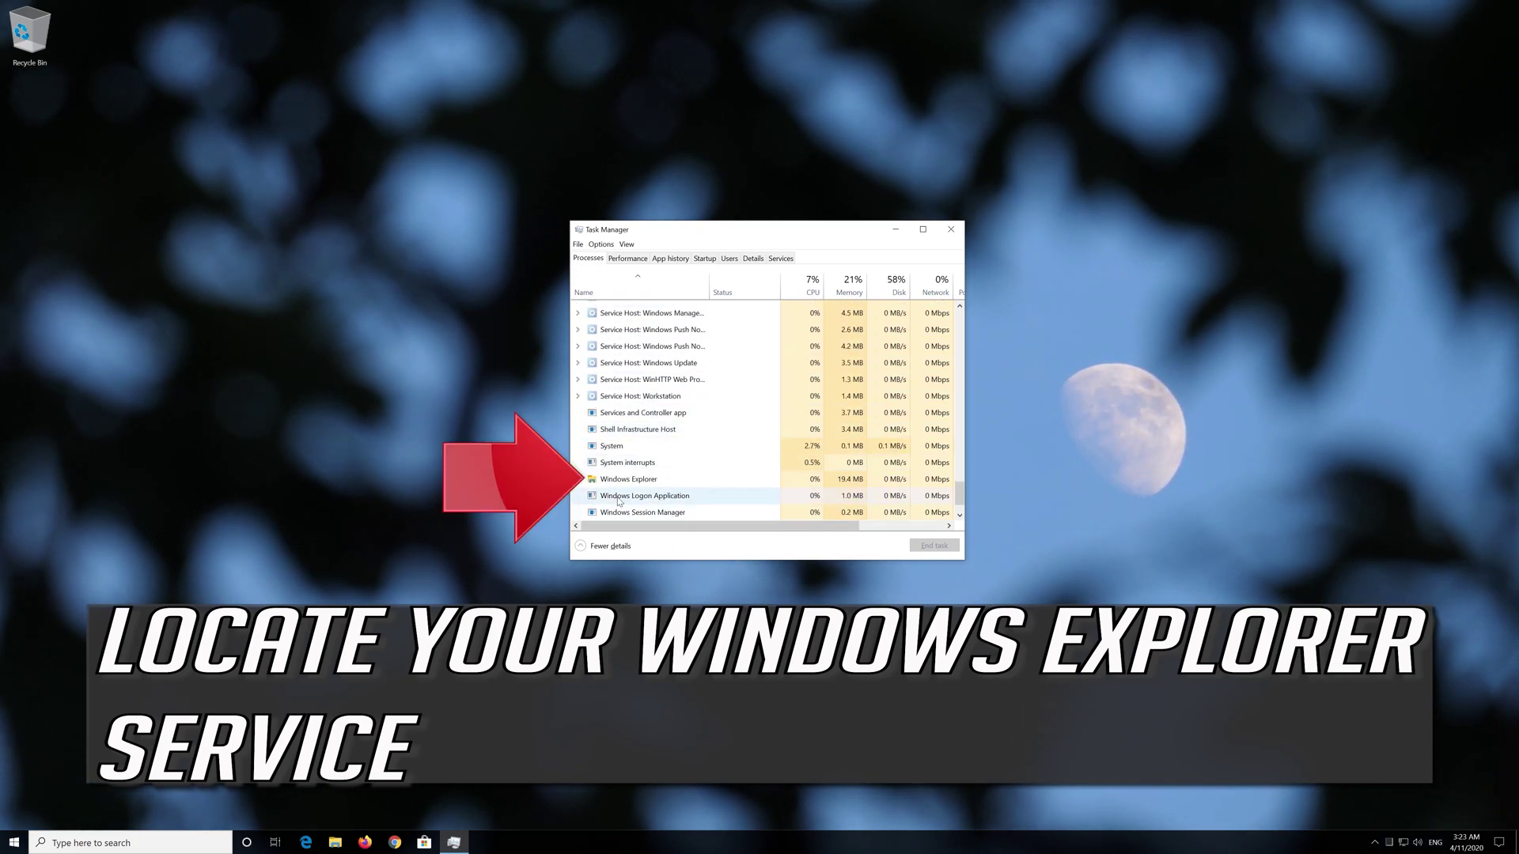
{"action": "scroll", "coordinate": [624, 487], "scroll_direction": "down", "scroll_amount": 1}
{"action": "left_click", "coordinate": [669, 463]}
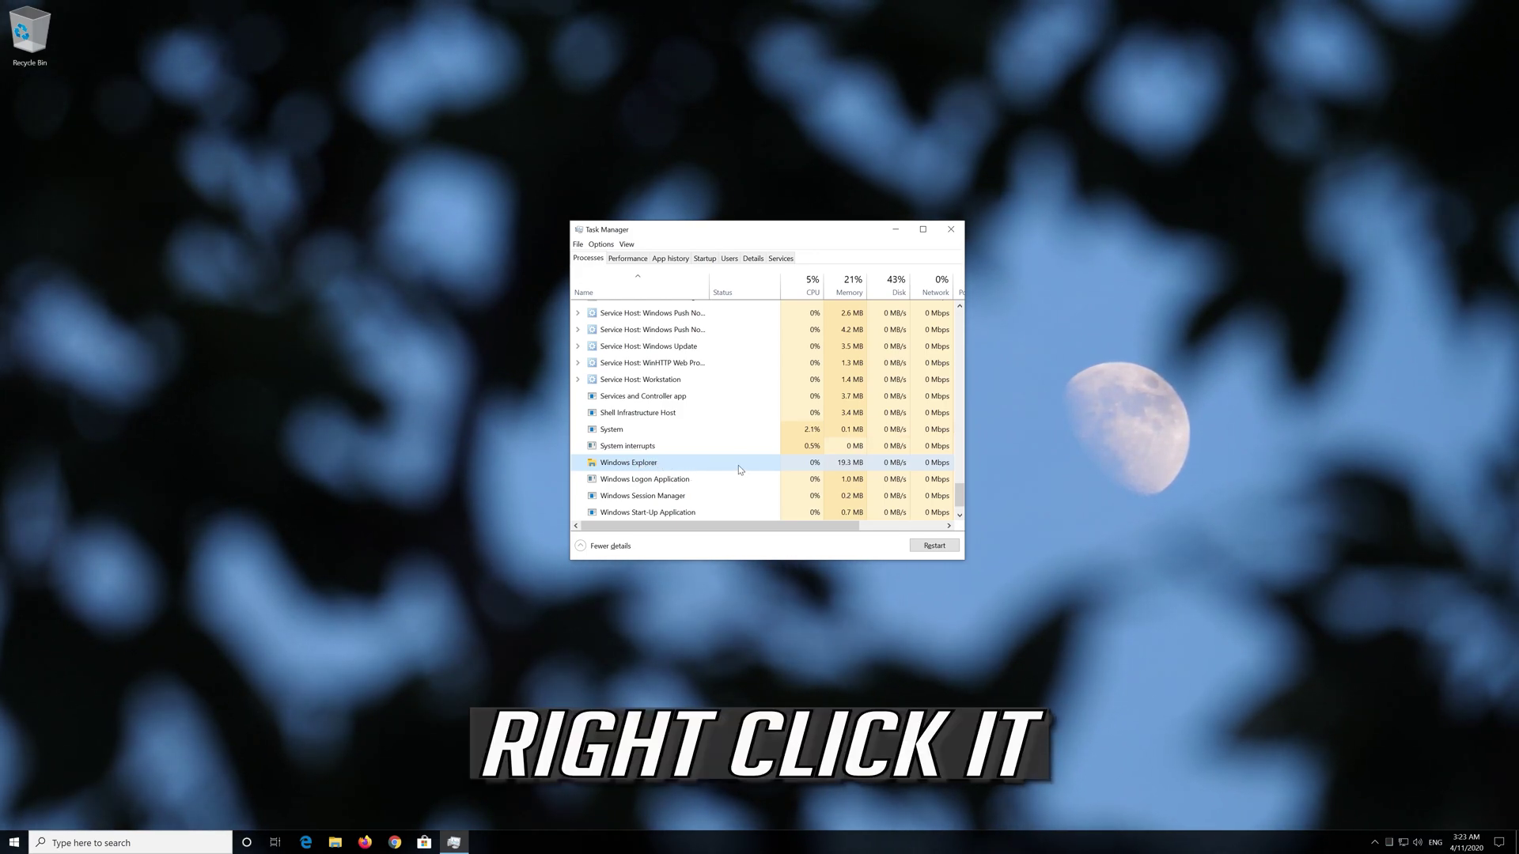
{"action": "right_click", "coordinate": [739, 467]}
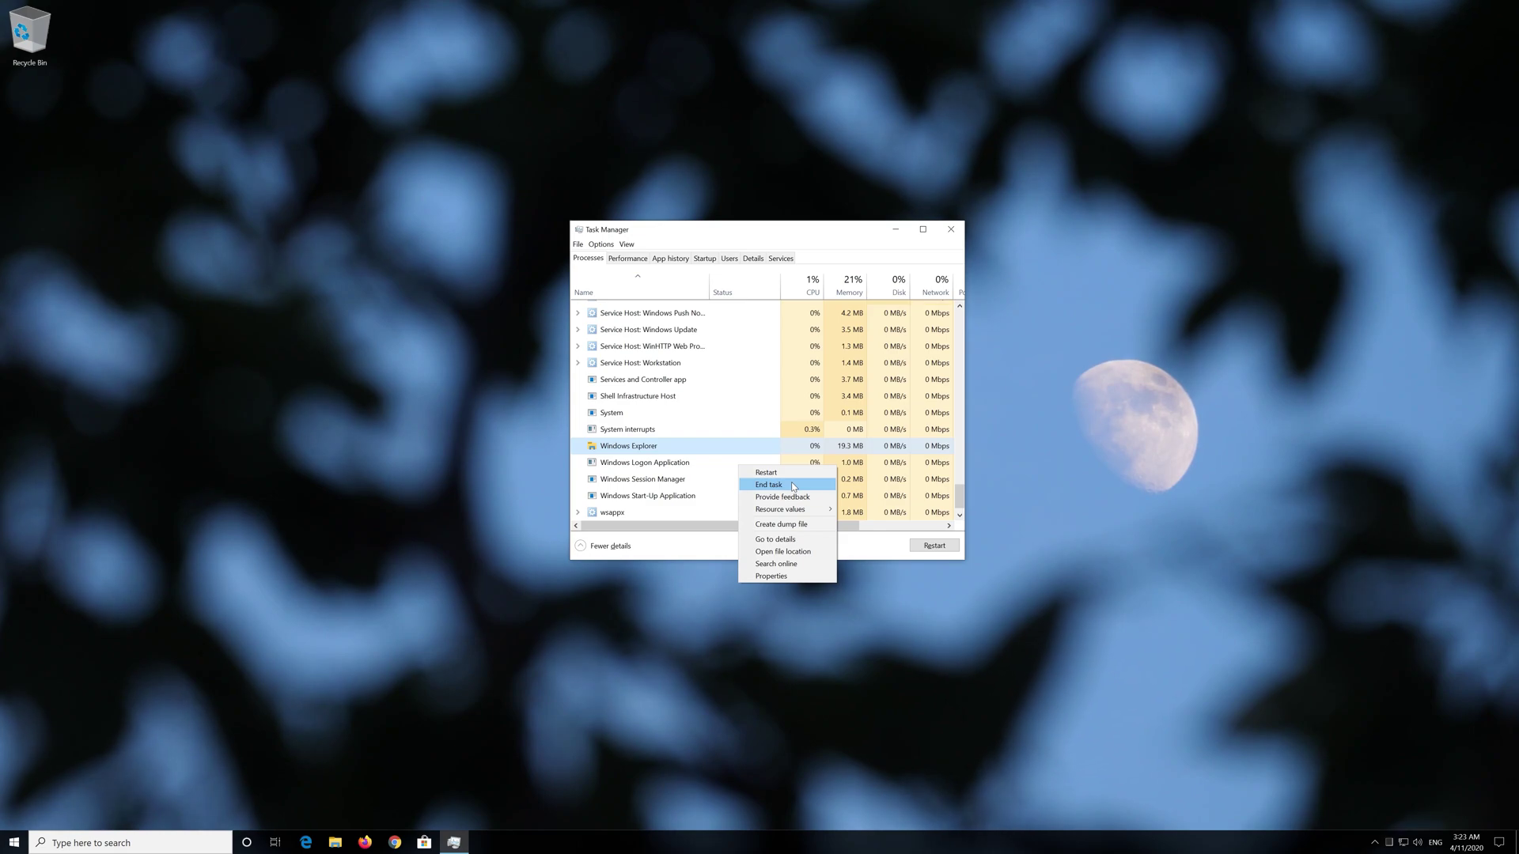
Choose End task for the Windows Explorer process
{"action": "left_click", "coordinate": [793, 487]}
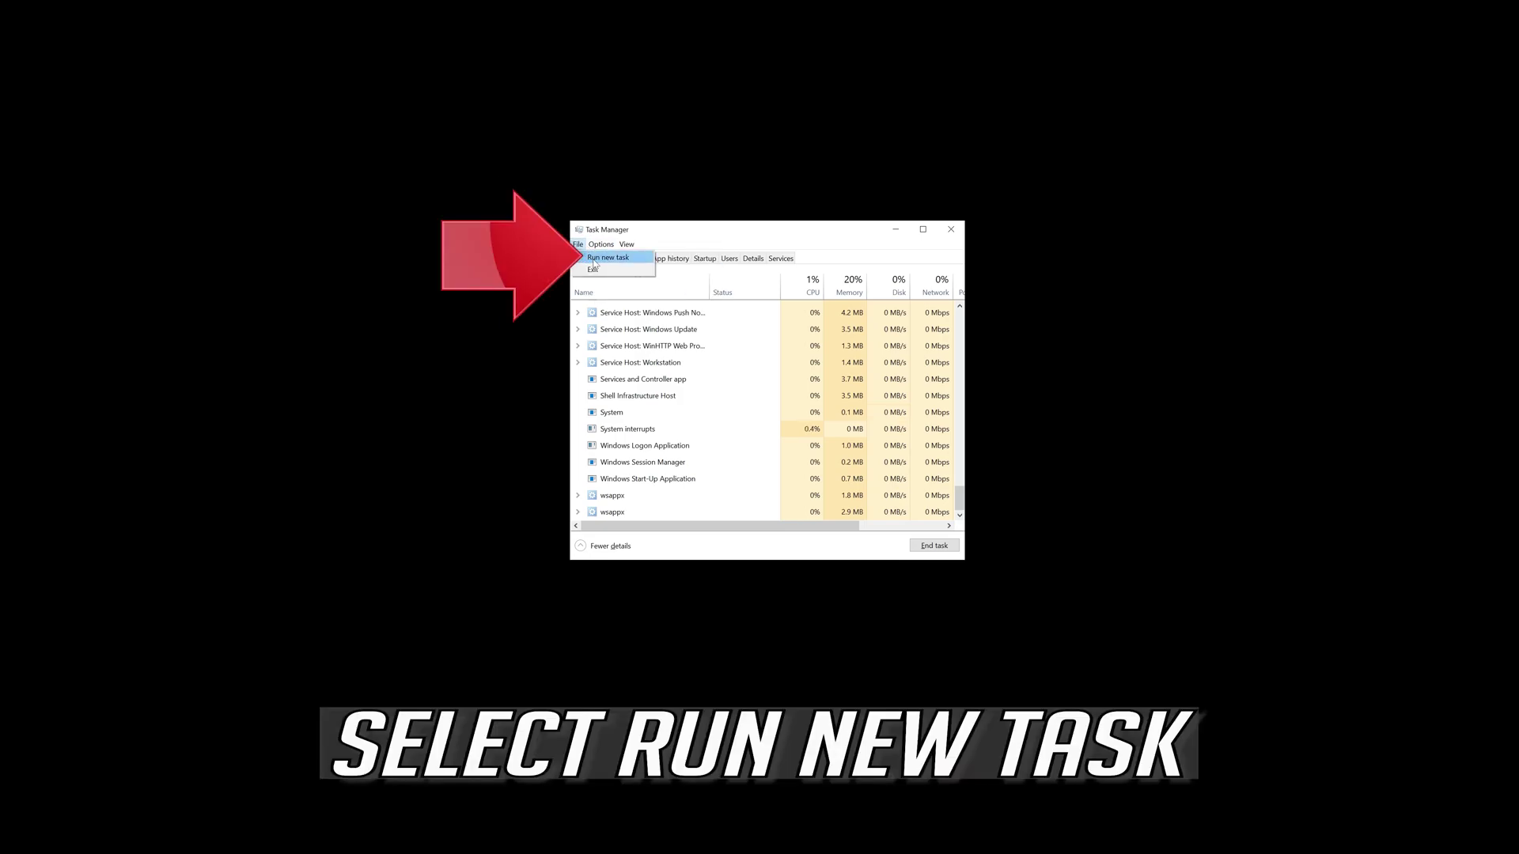
Open Task Manager's Create new task dialog to relaunch Windows Explorer
{"action": "left_click", "coordinate": [645, 257]}
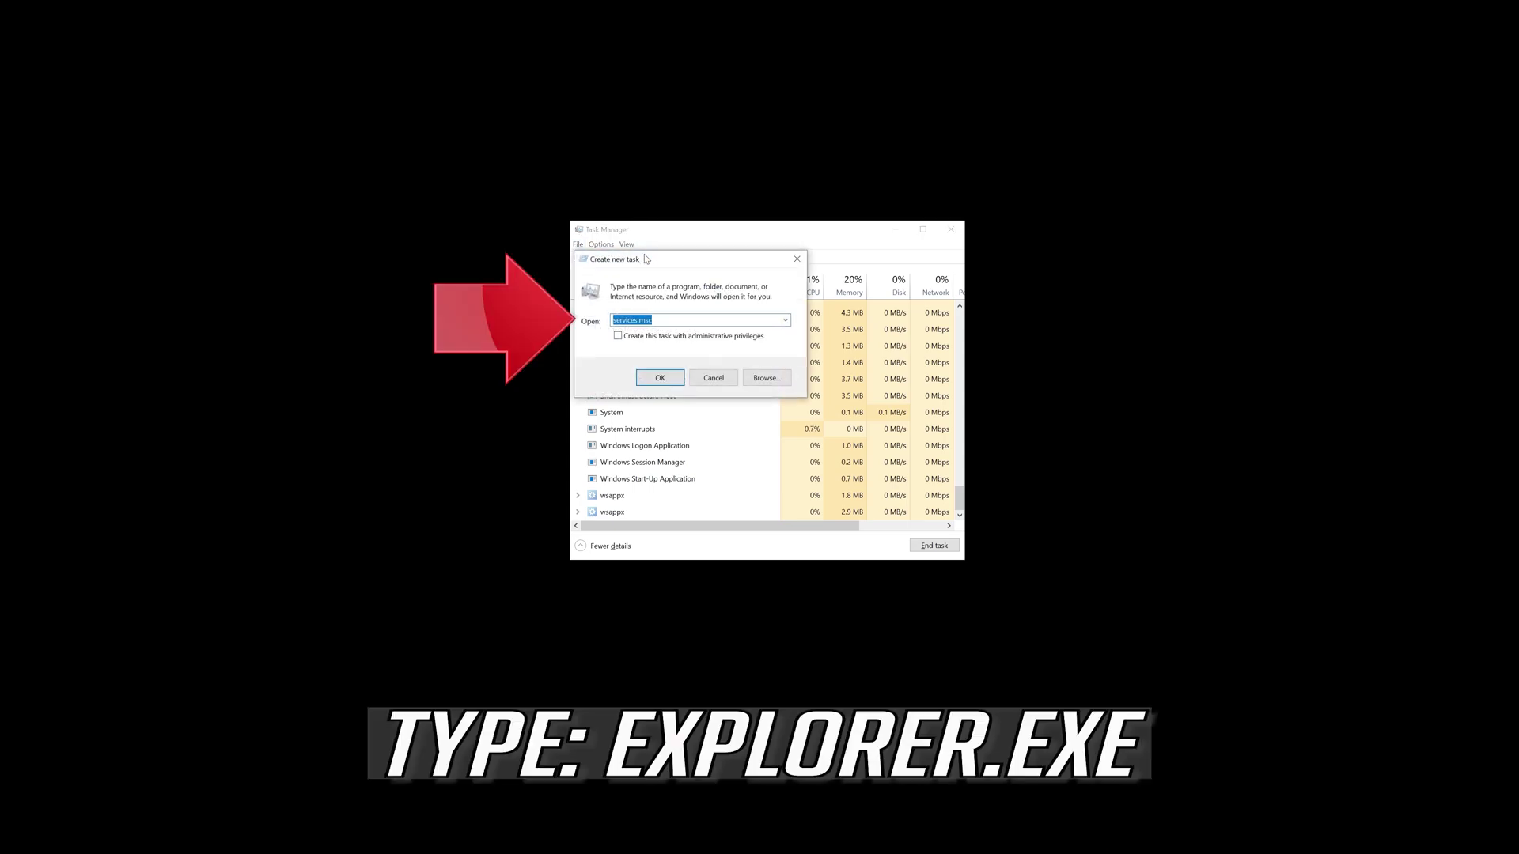